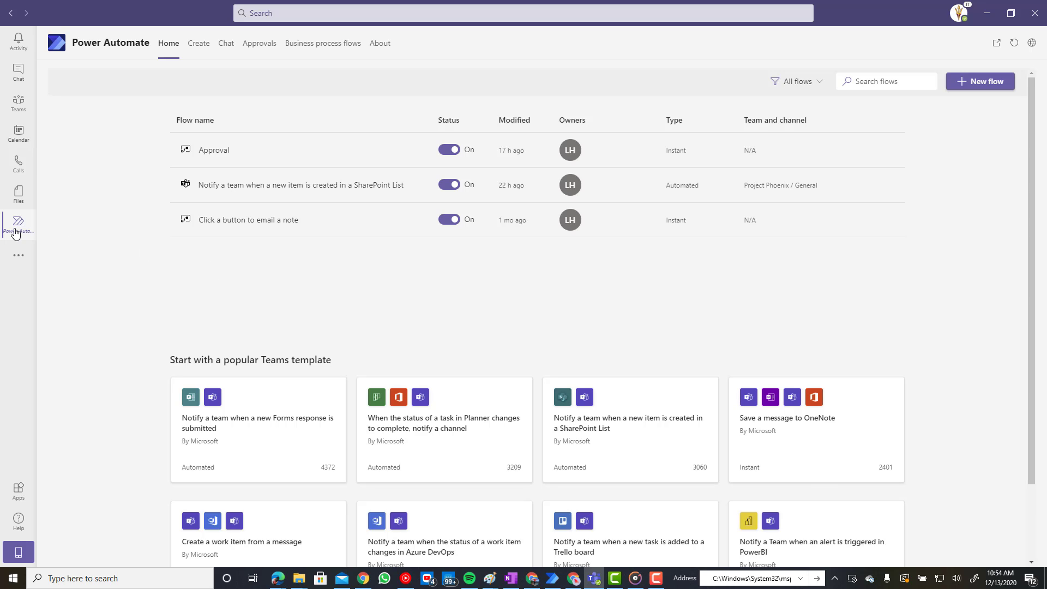
Step: Open the Power Automate app within Teams and filter the flow list to show all flows
left_click(19, 108)
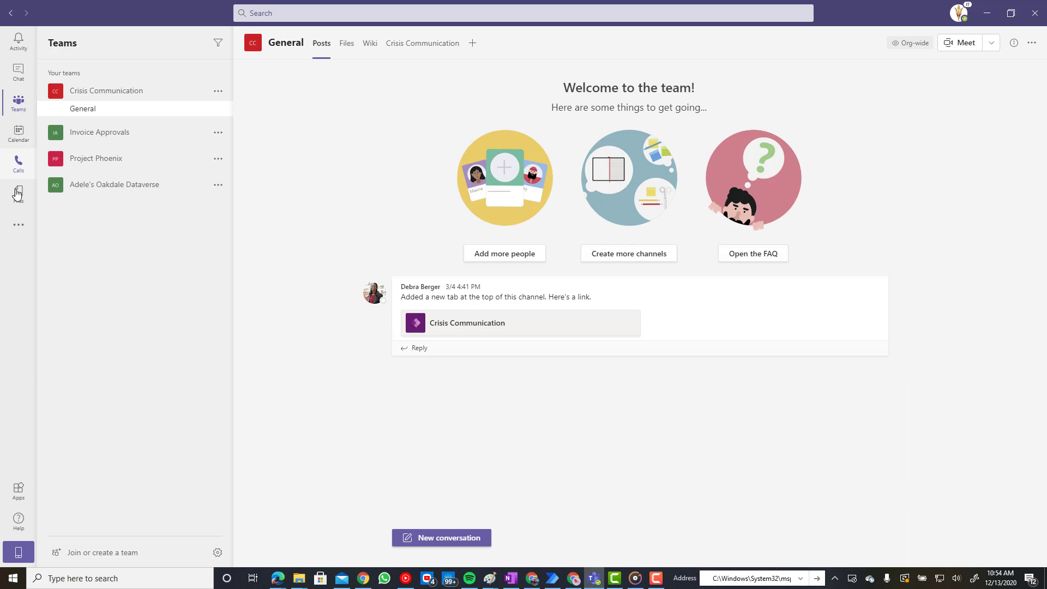
left_click(19, 226)
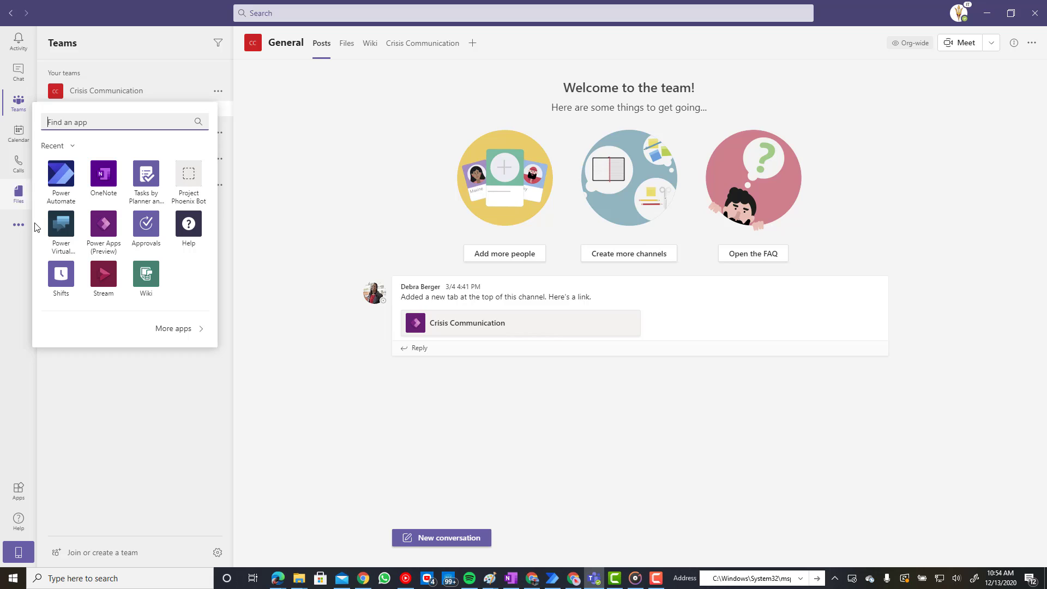
left_click(64, 175)
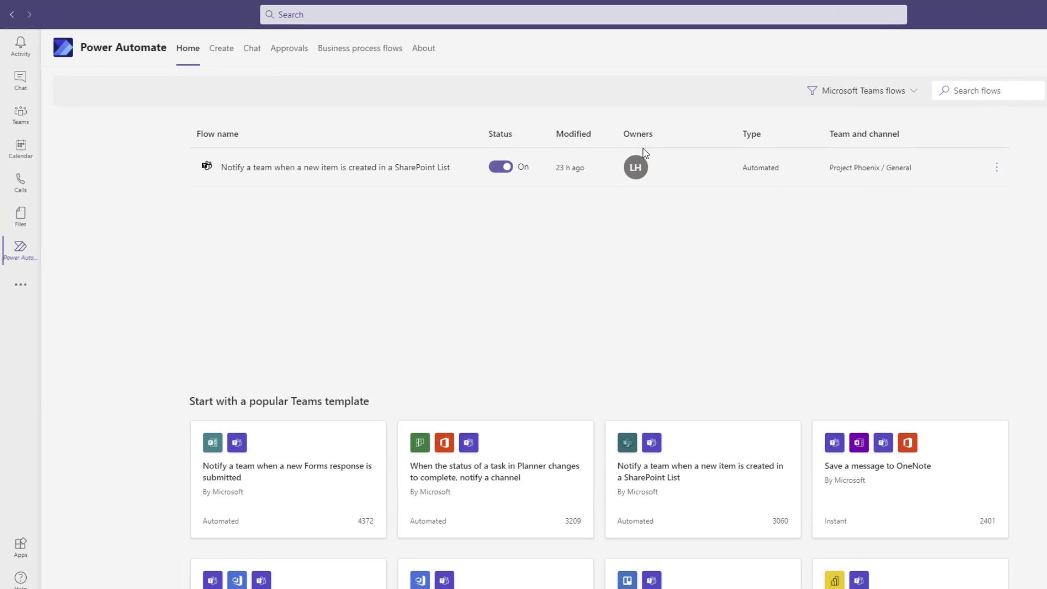
left_click(849, 98)
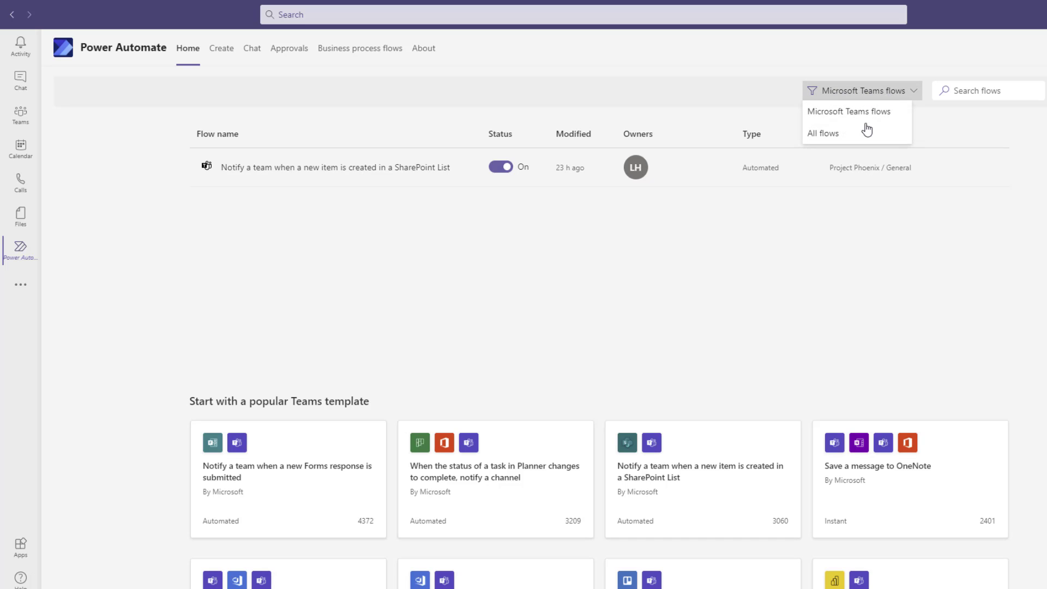
left_click(848, 134)
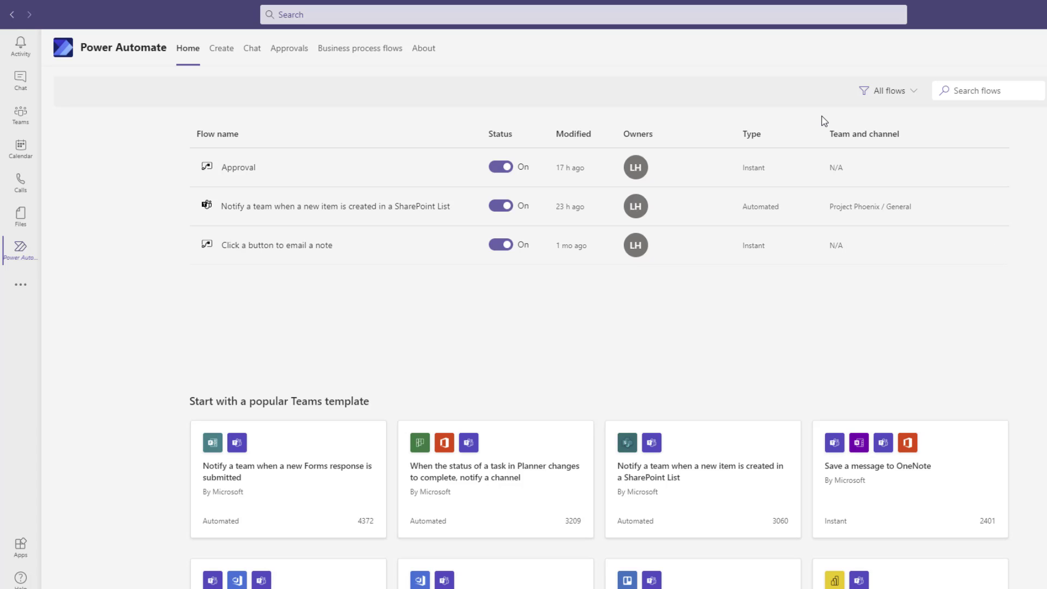
Step: Switch to the Power Automate portal in the browser, dismiss the naming notice, compare its cloud flows with the Teams list, and return to Teams
left_click(409, 586)
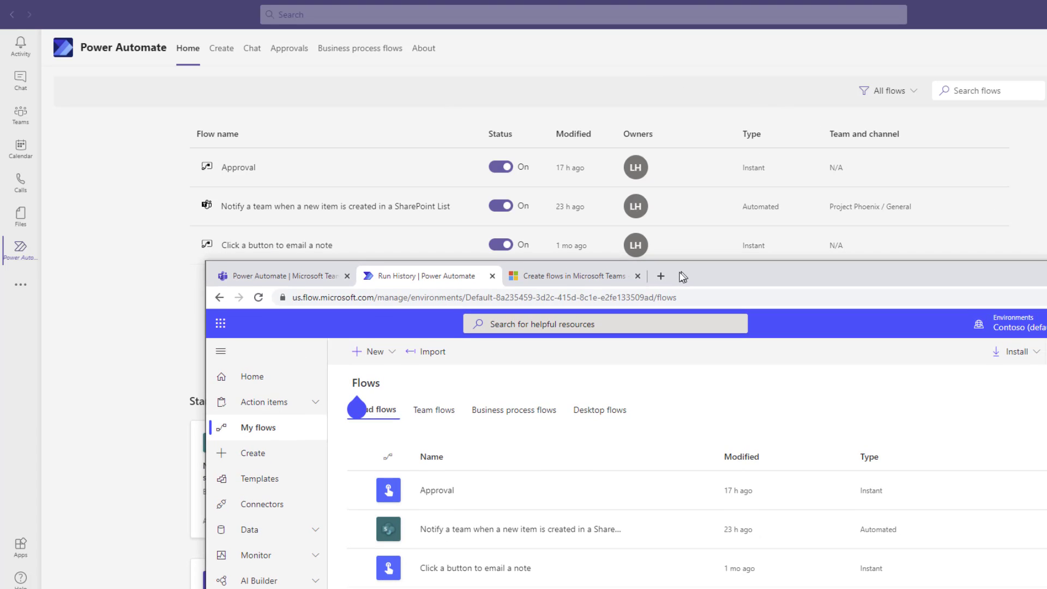
left_click_drag(683, 277, 682, 277)
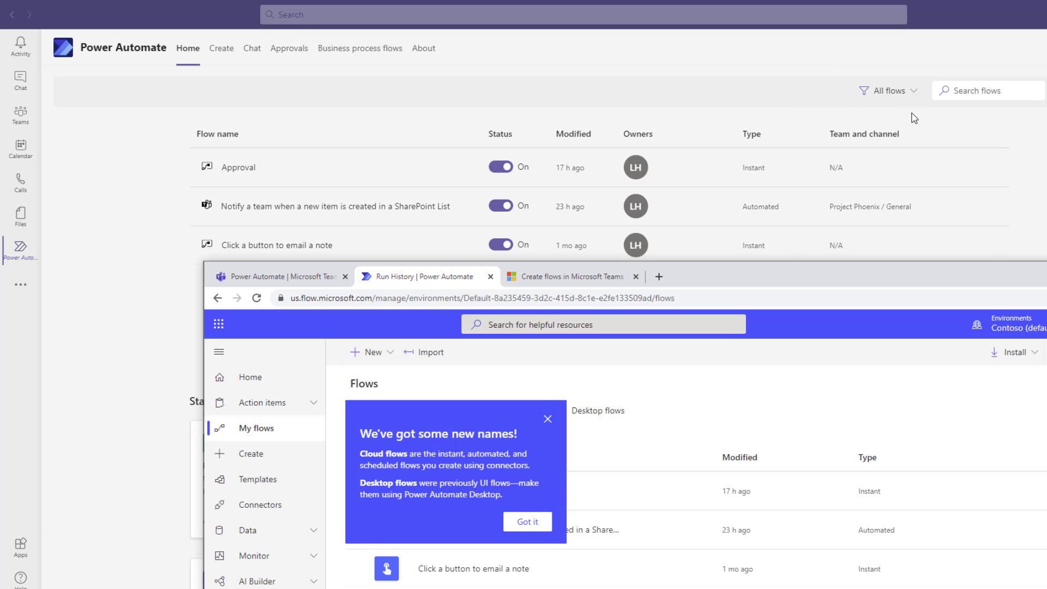
left_click(547, 420)
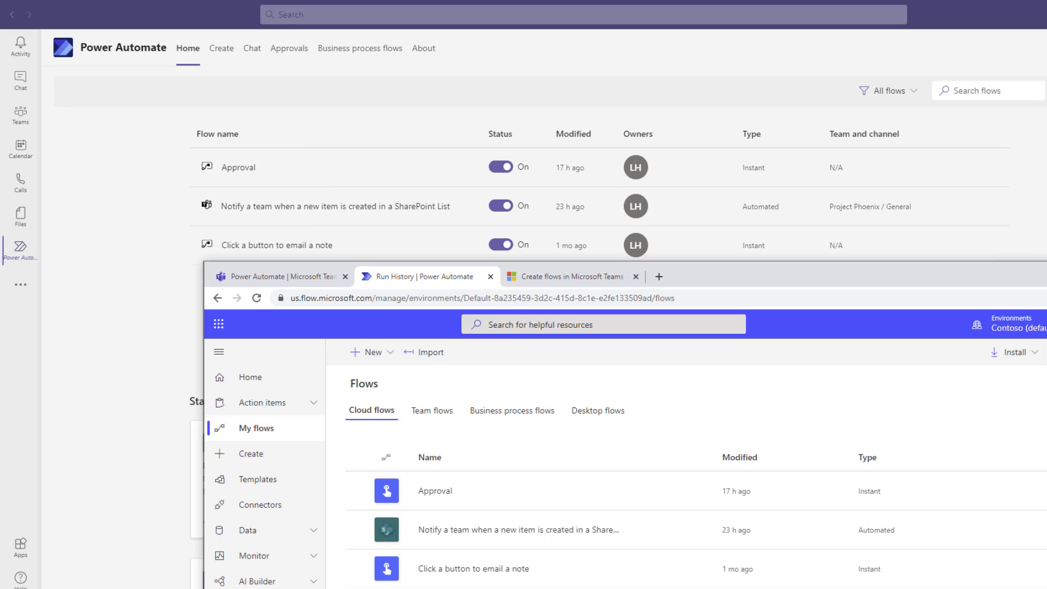
left_click(1046, 272)
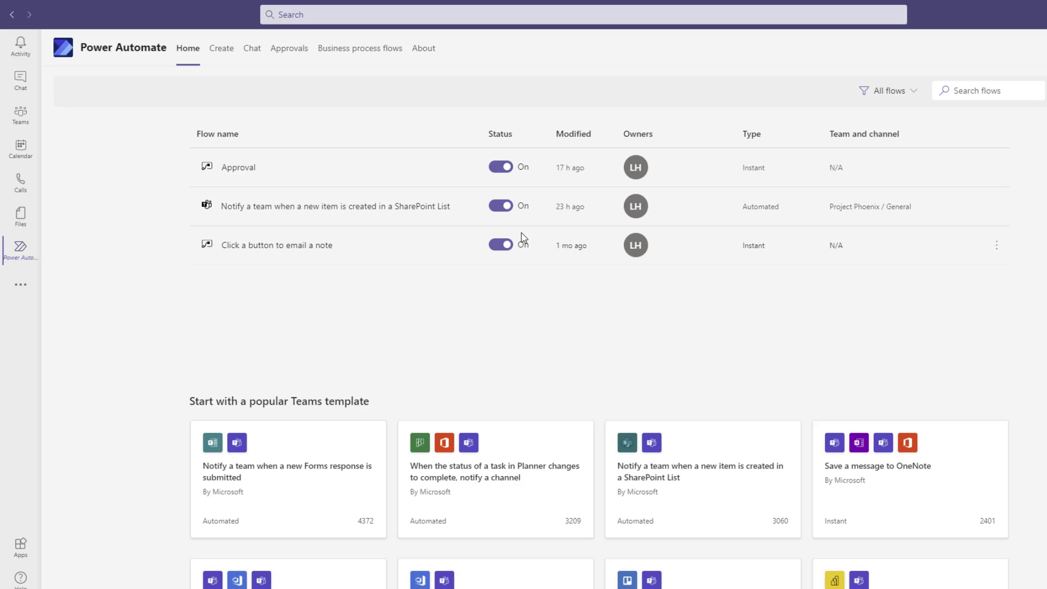
Step: Review the Approval flow's details and run history, and return to the list of all flows
left_click(237, 170)
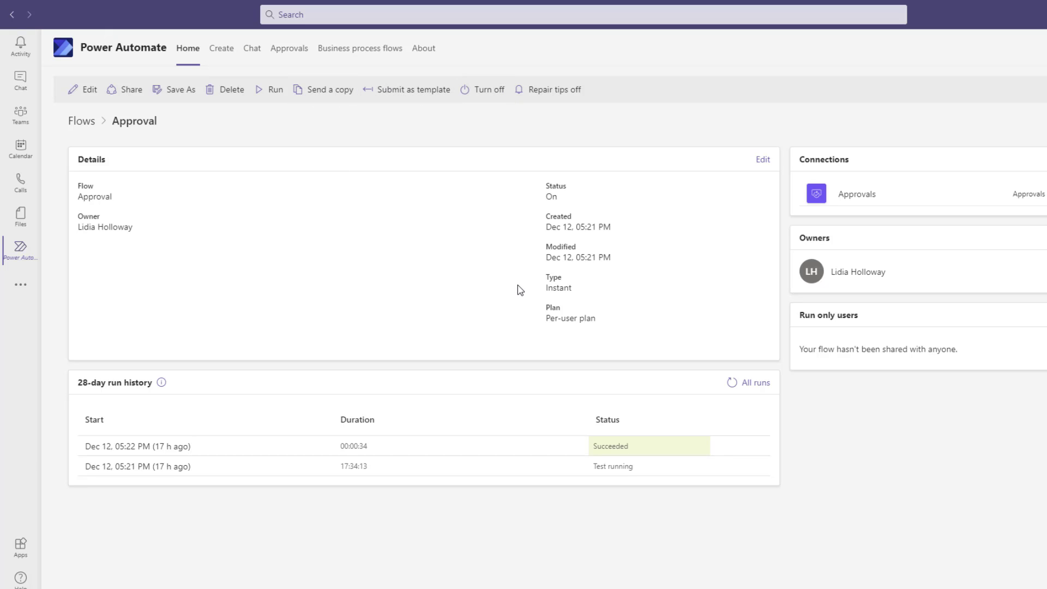
left_click(81, 121)
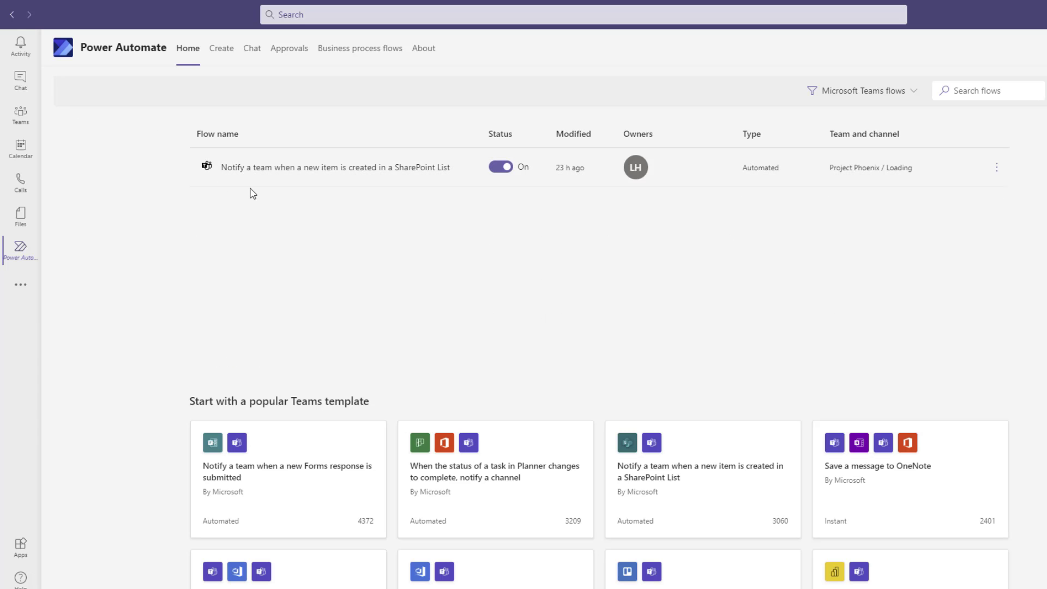
left_click(851, 90)
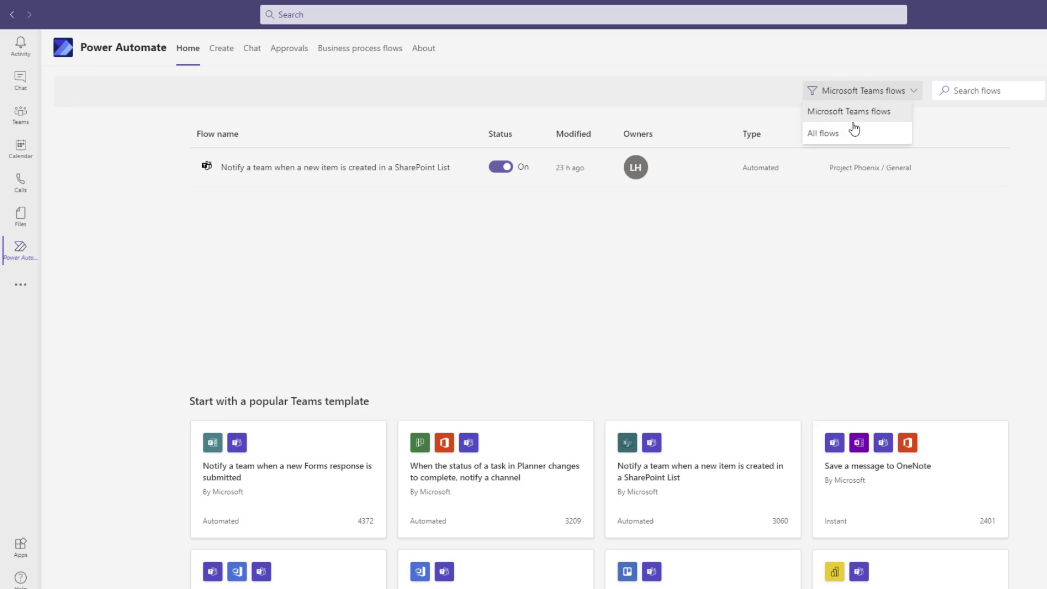
left_click(844, 140)
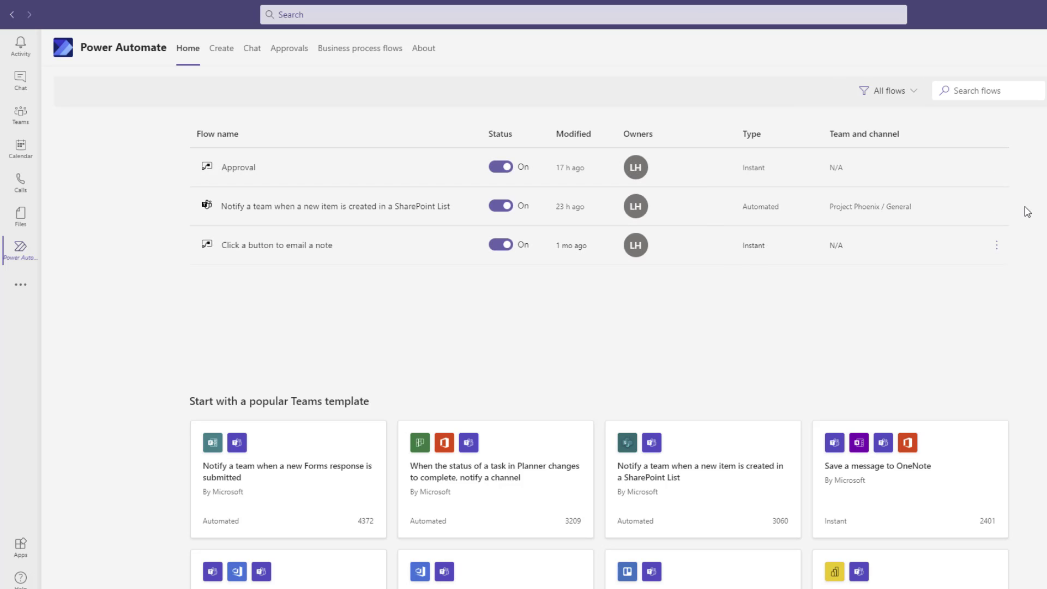
Step: Look at the actions available for the SharePoint list notification flow and at the popular Teams templates
left_click(997, 208)
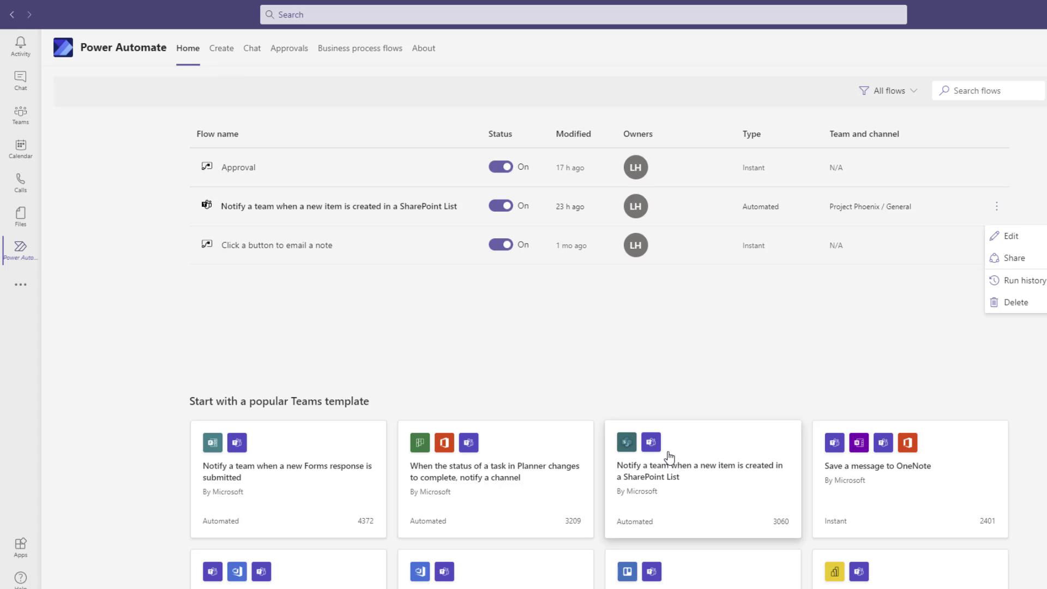
scroll(670, 456, "down", 3)
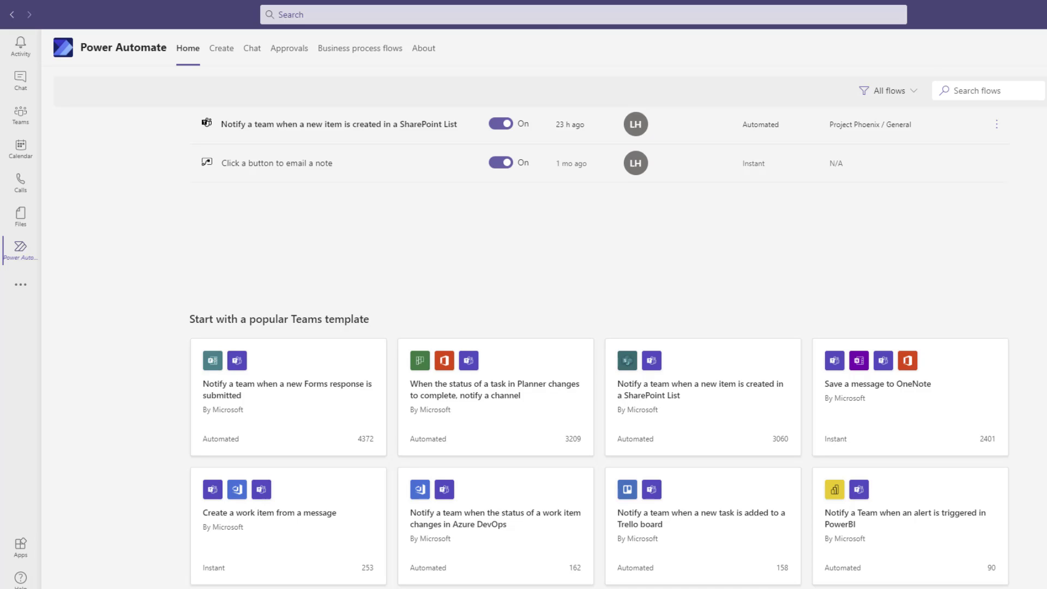
Step: Start a flow from the Remote work template "When a file is modified in OneDrive, notify me in Teams" and continue past its app connections
left_click(221, 55)
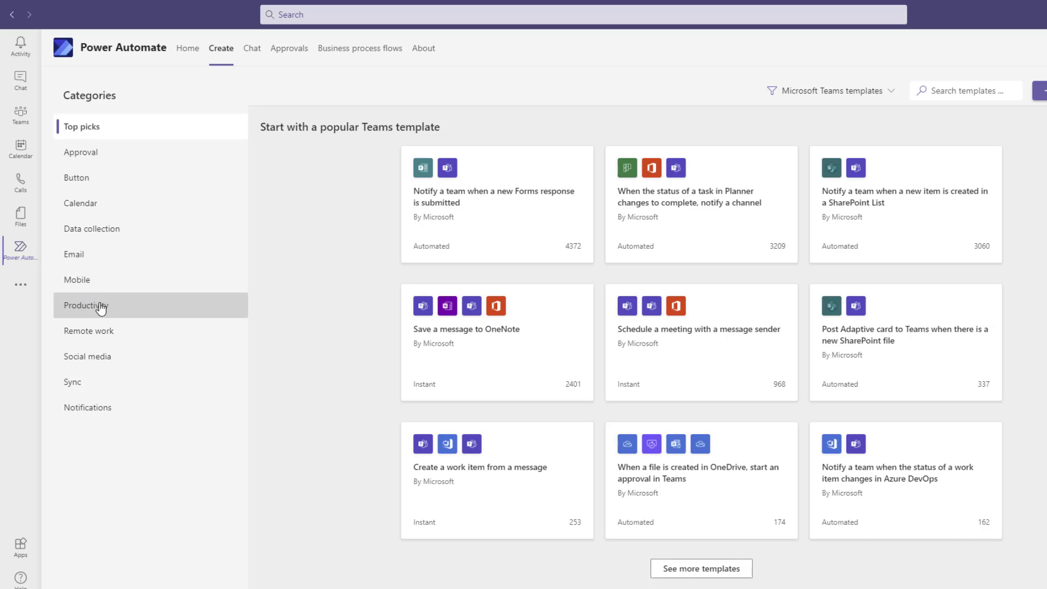
left_click(101, 338)
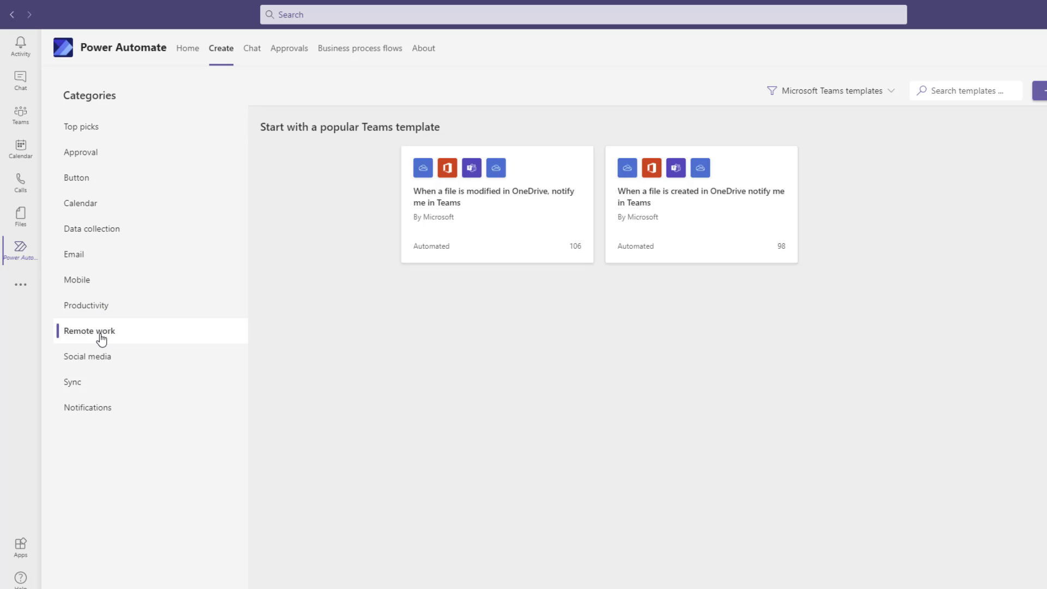
left_click(475, 212)
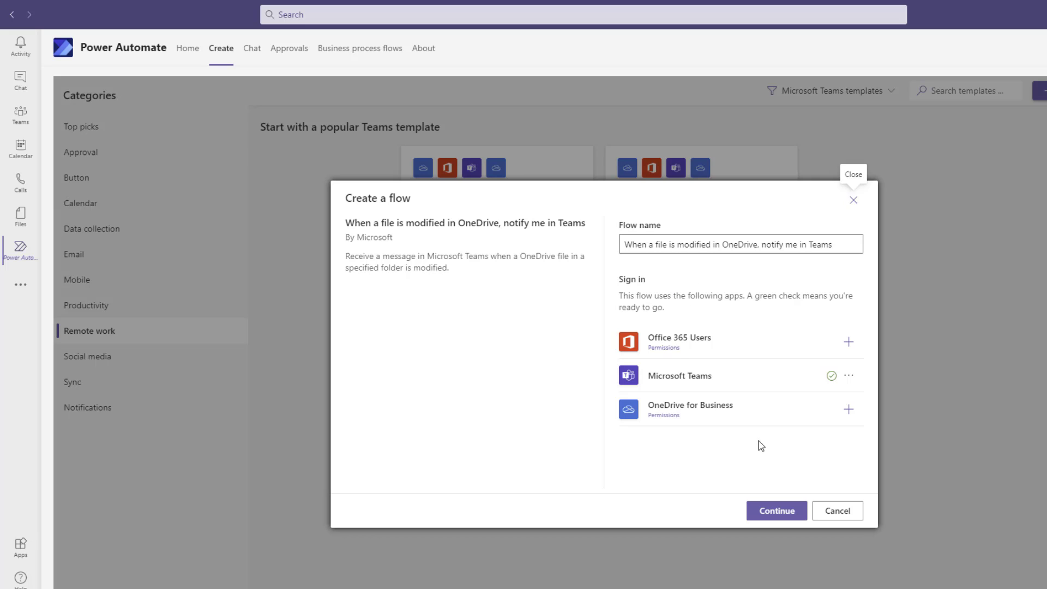
left_click(773, 511)
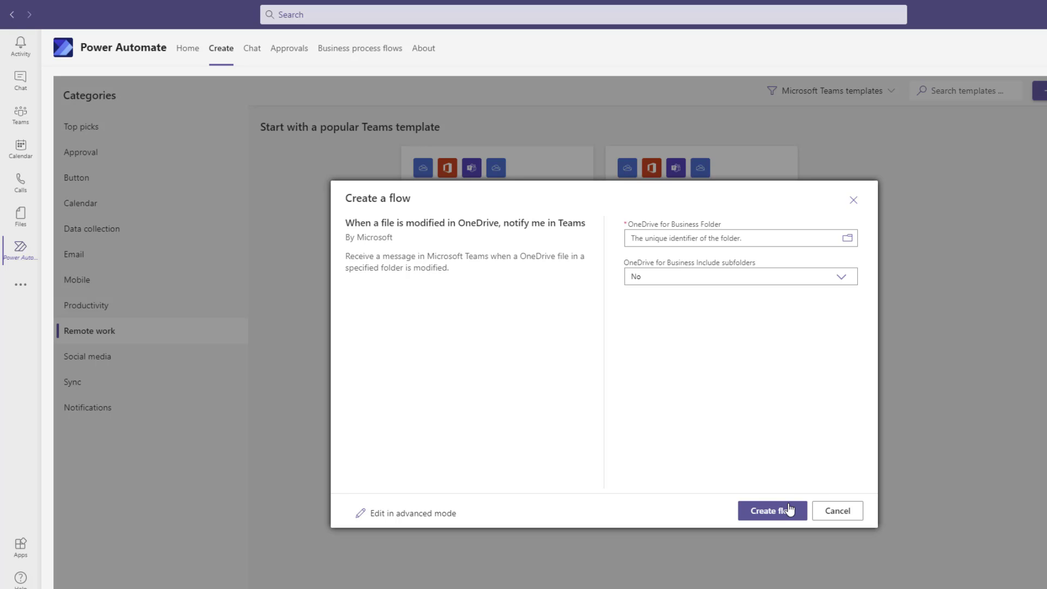
Step: Set the OneDrive for Business folder to Root and create the flow
left_click(847, 238)
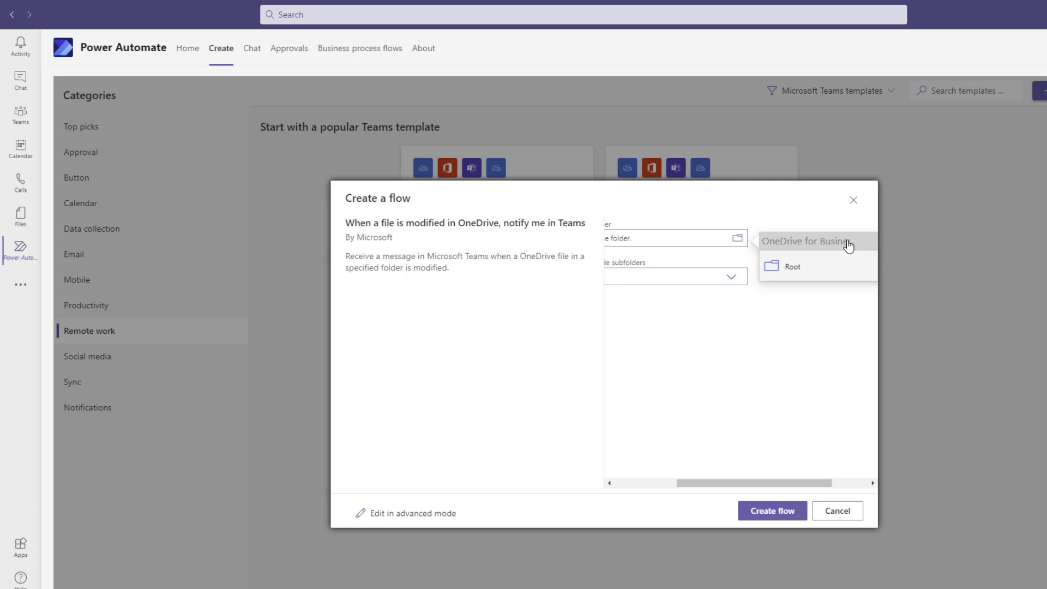
left_click(791, 266)
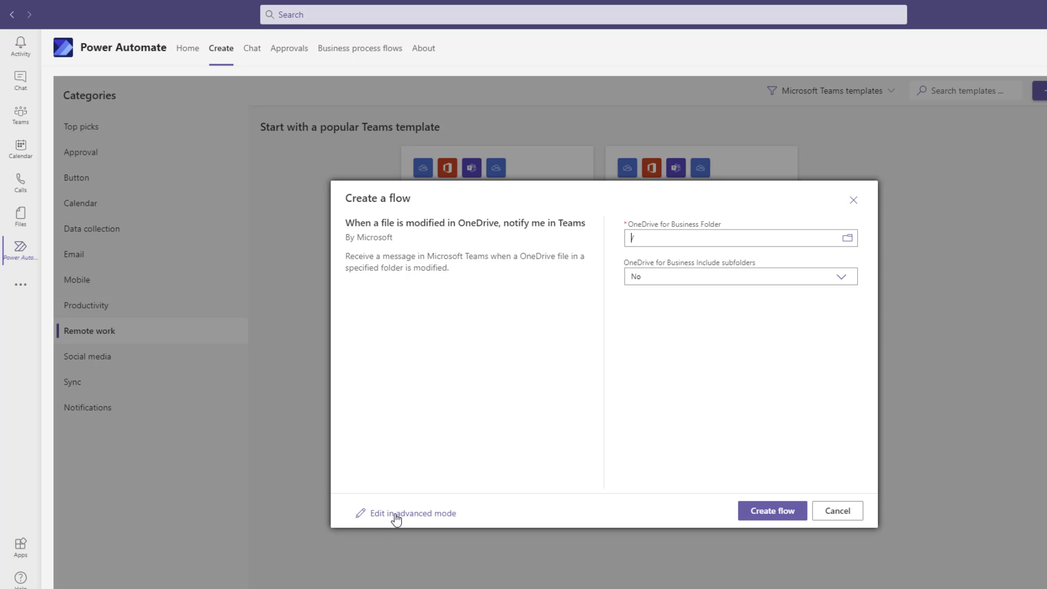
left_click(764, 510)
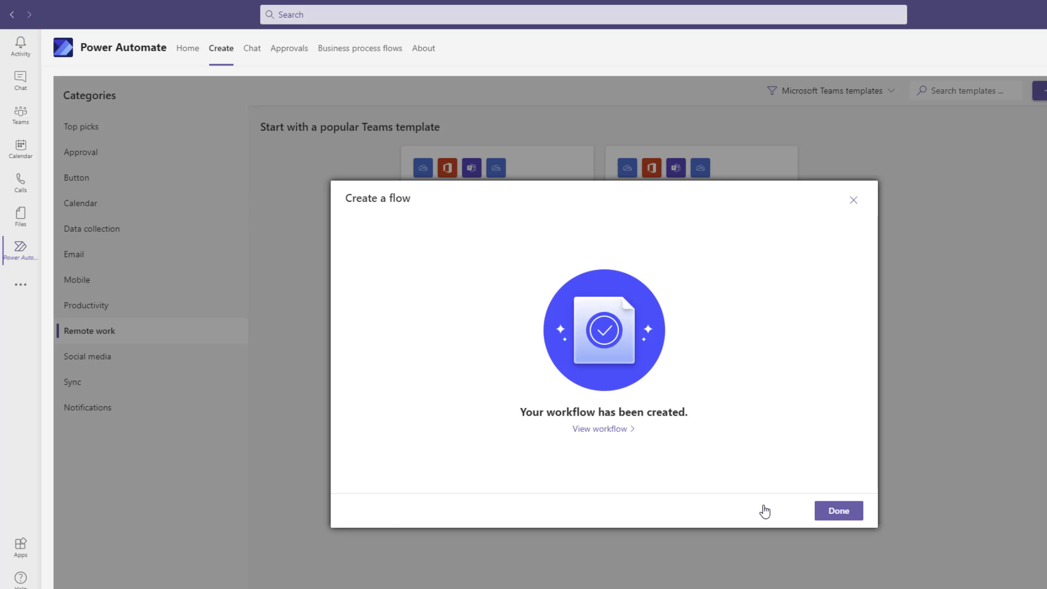
Step: Open the new OneDrive notification flow in the editor and inspect the actions inside its Scope
left_click(605, 430)
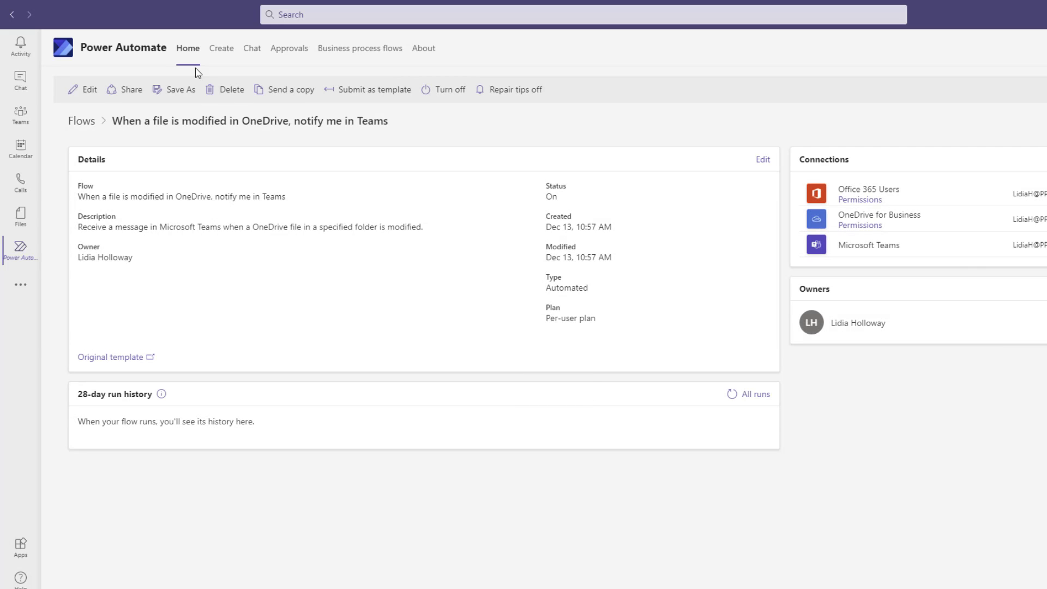
left_click(92, 86)
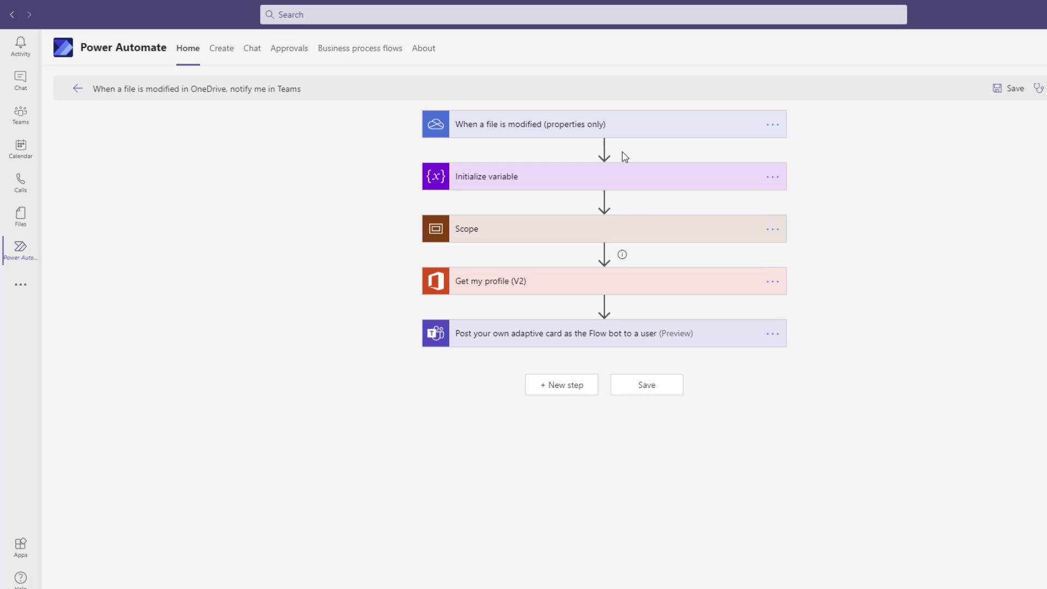
left_click(626, 223)
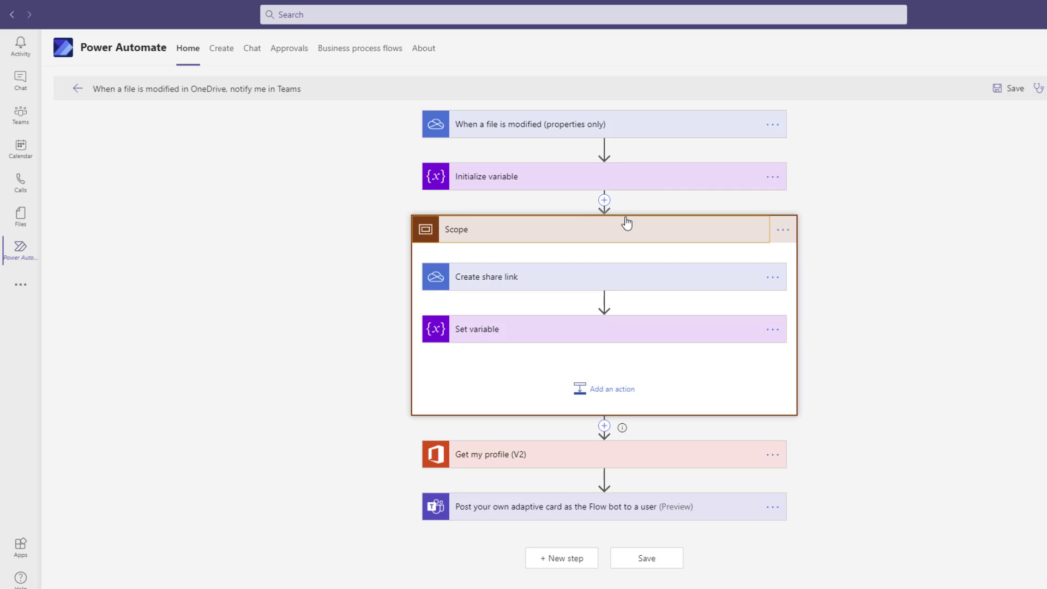
left_click(531, 230)
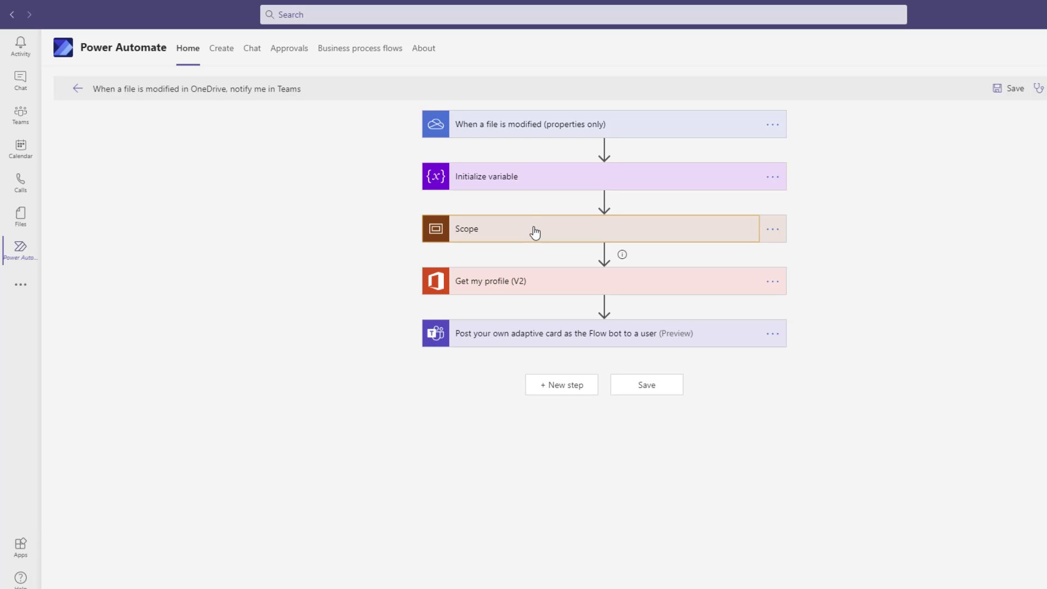
Step: Revisit the template gallery and read through the Flow bot's past notifications in the Power Automate chat
left_click(223, 56)
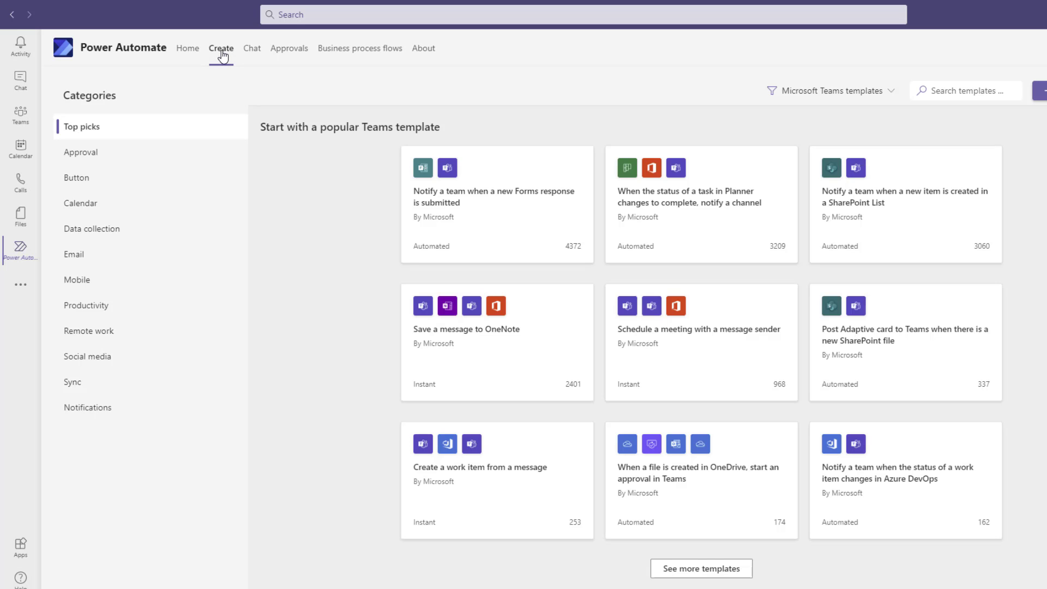
left_click(252, 54)
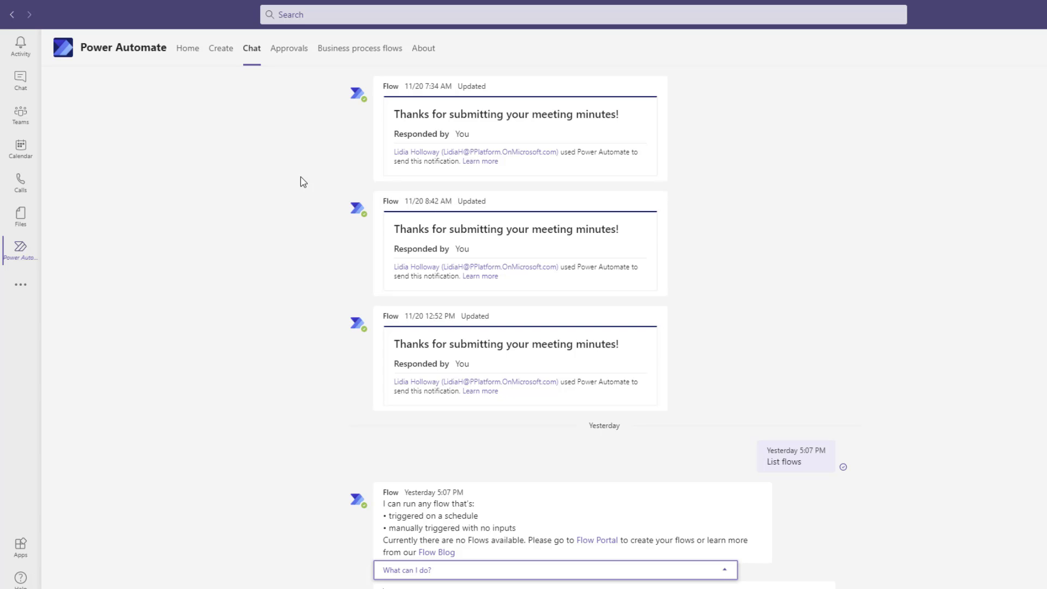
scroll(558, 240, "up", 10)
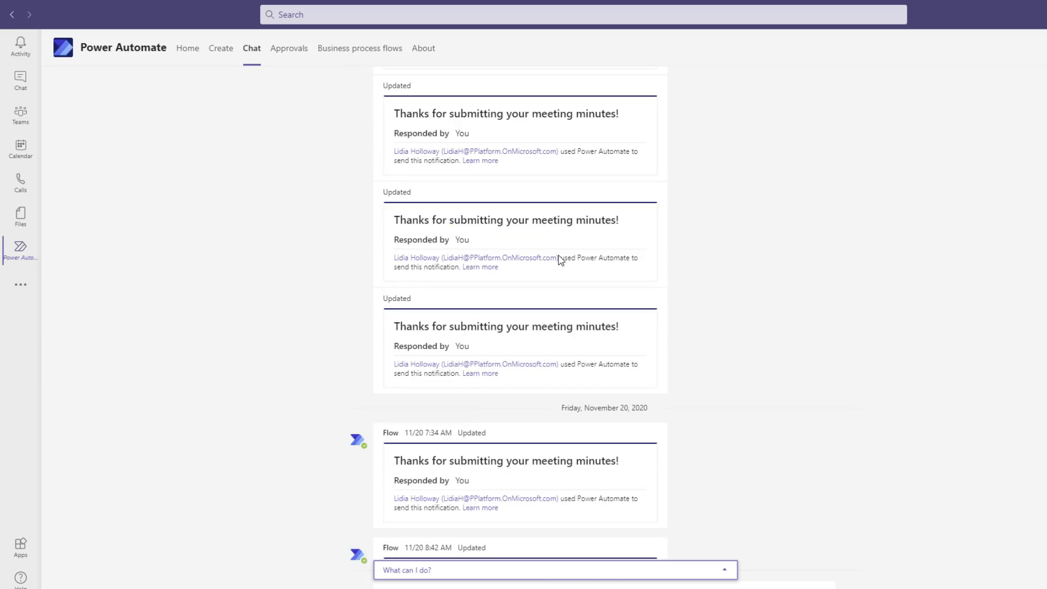
scroll(561, 259, "up", 10)
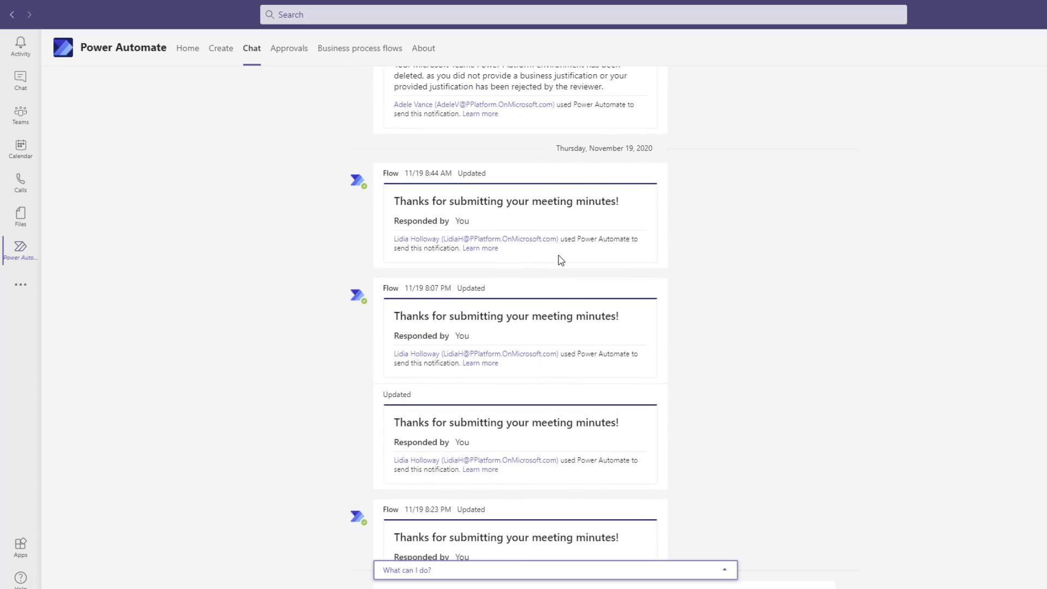
scroll(559, 259, "up", 5)
scroll(558, 256, "down", 8)
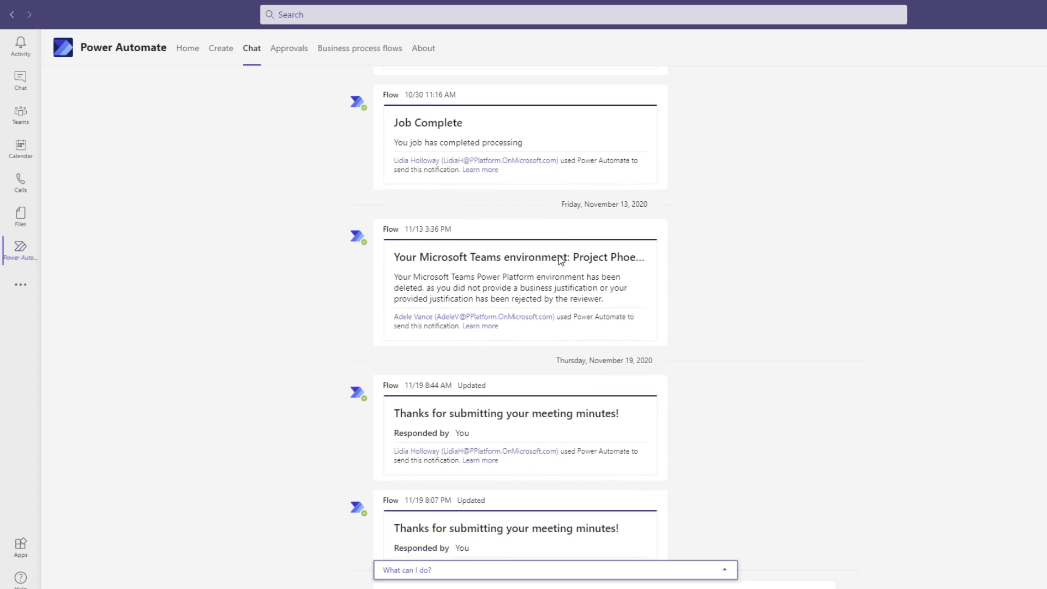
scroll(558, 262, "down", 10)
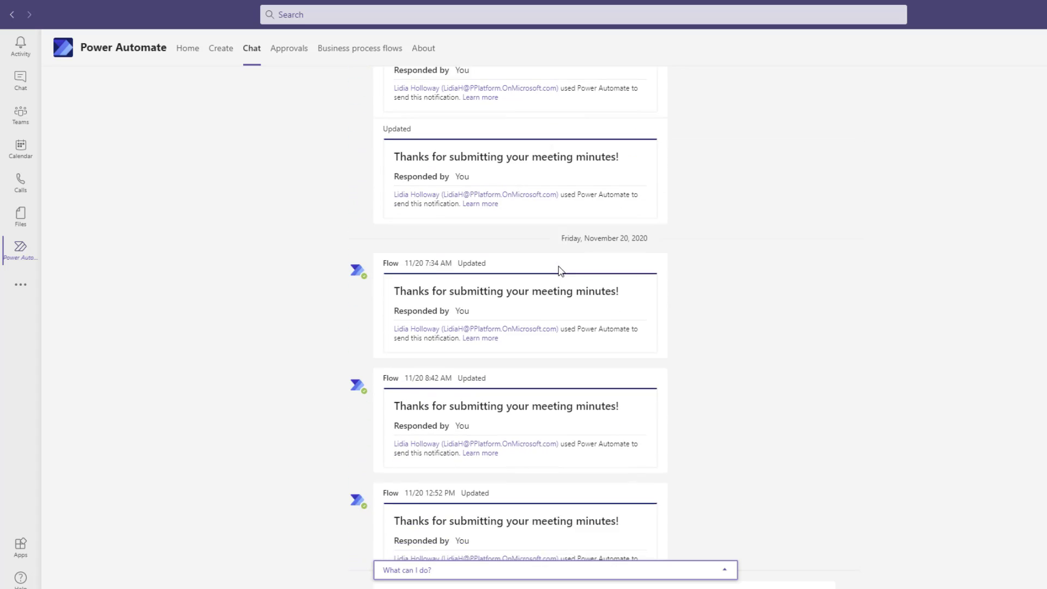
scroll(367, 348, "down", 3)
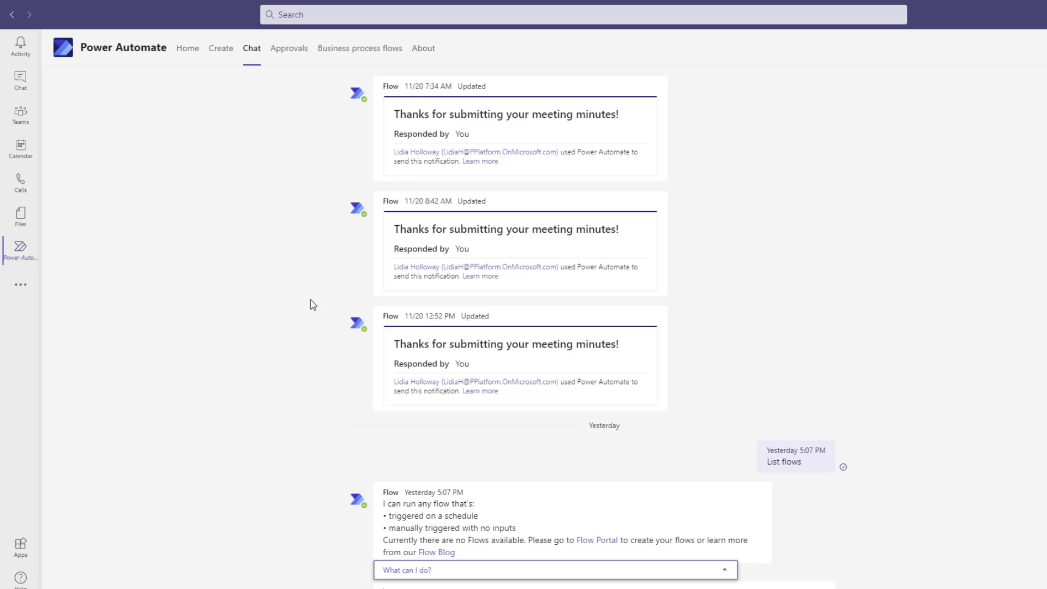
scroll(493, 364, "up", 5)
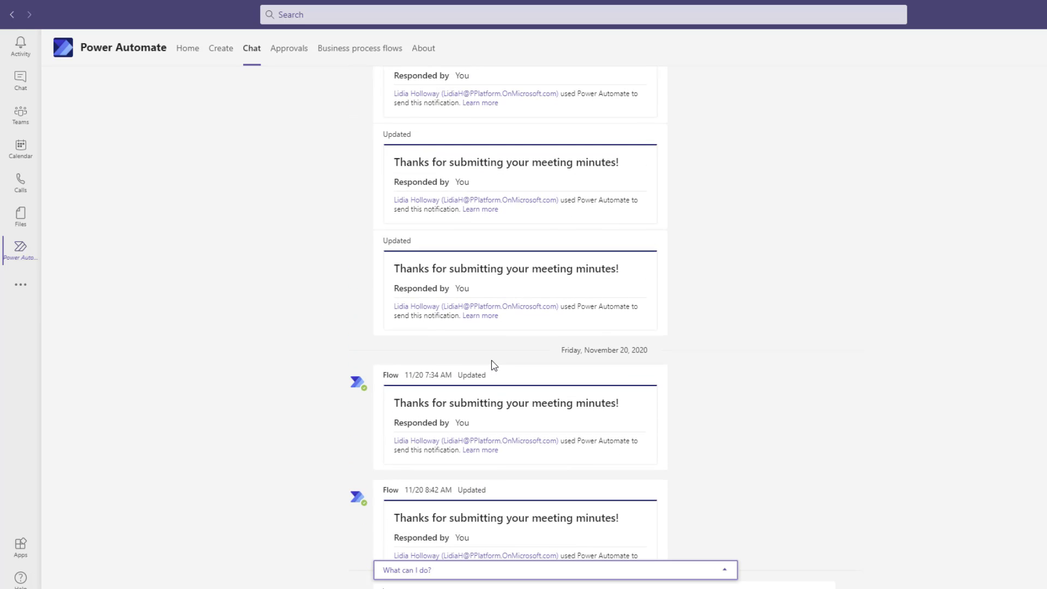
scroll(694, 500, "down", 5)
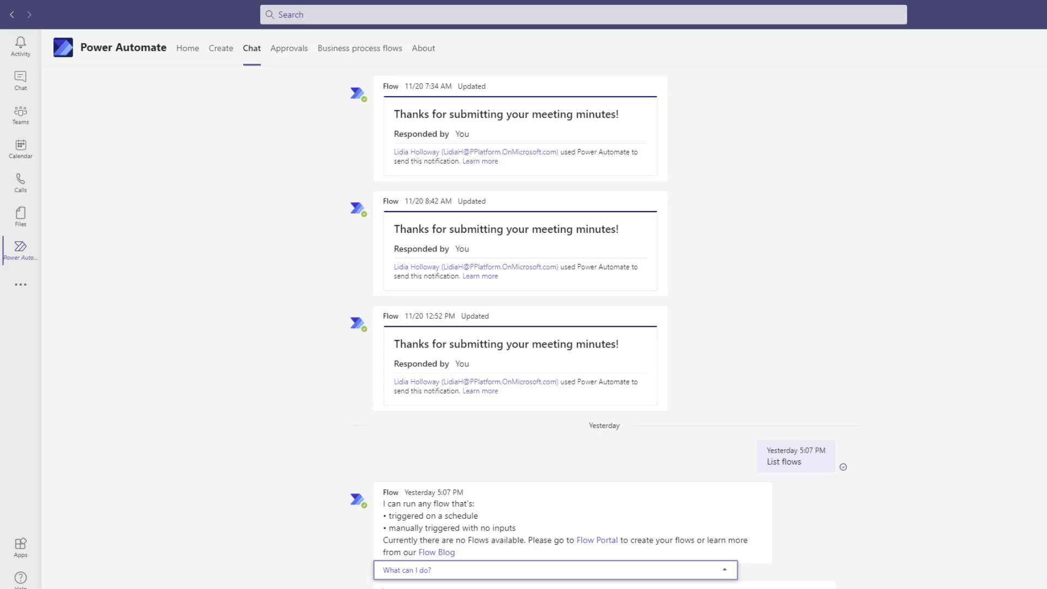
Step: Ask the Flow bot to list the flows it can run with the "List flows" command
type("lis")
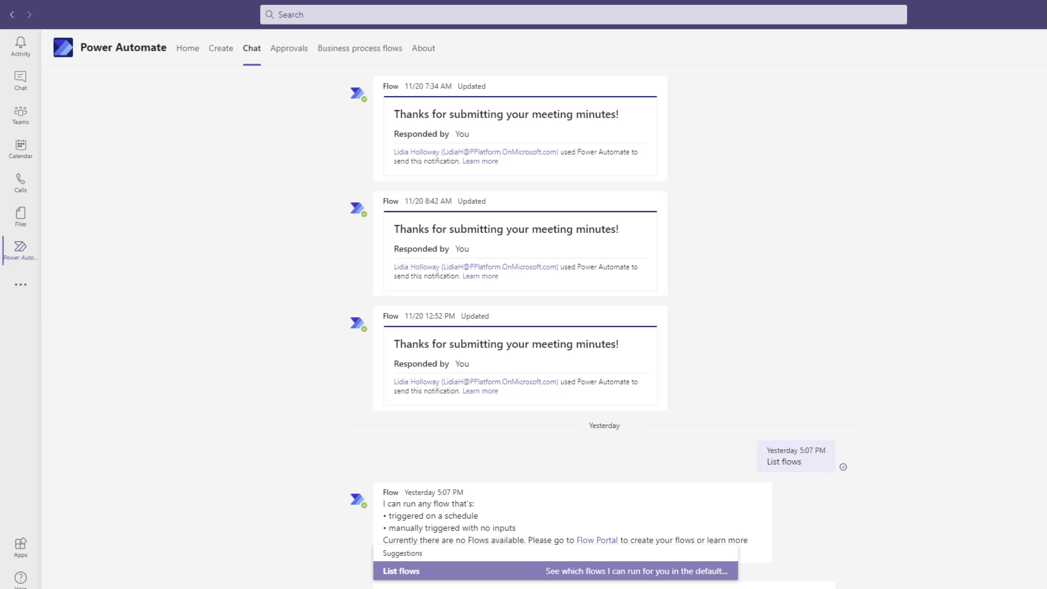
left_click(478, 574)
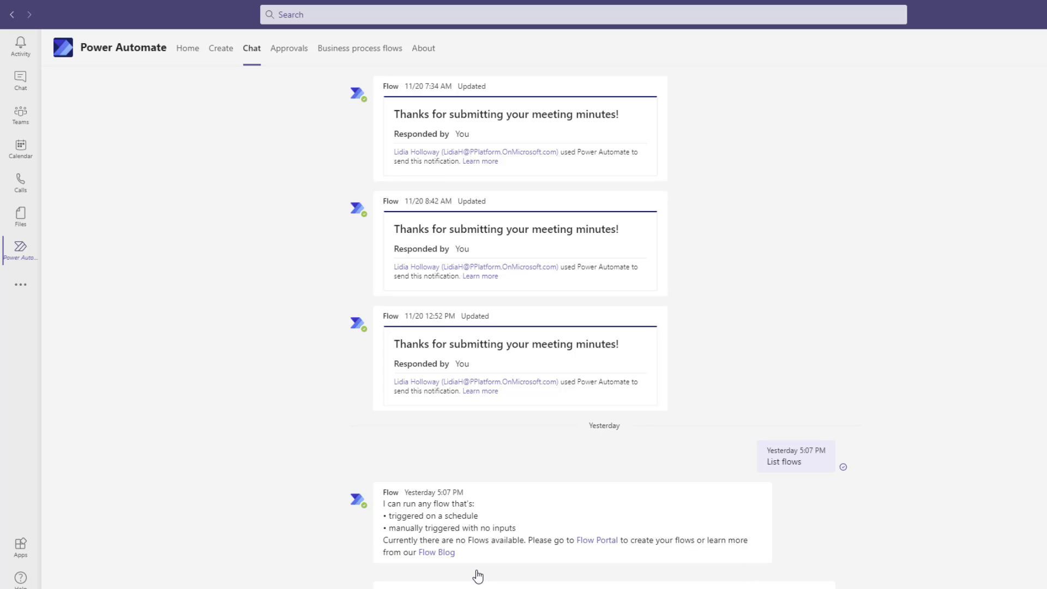
key("Return")
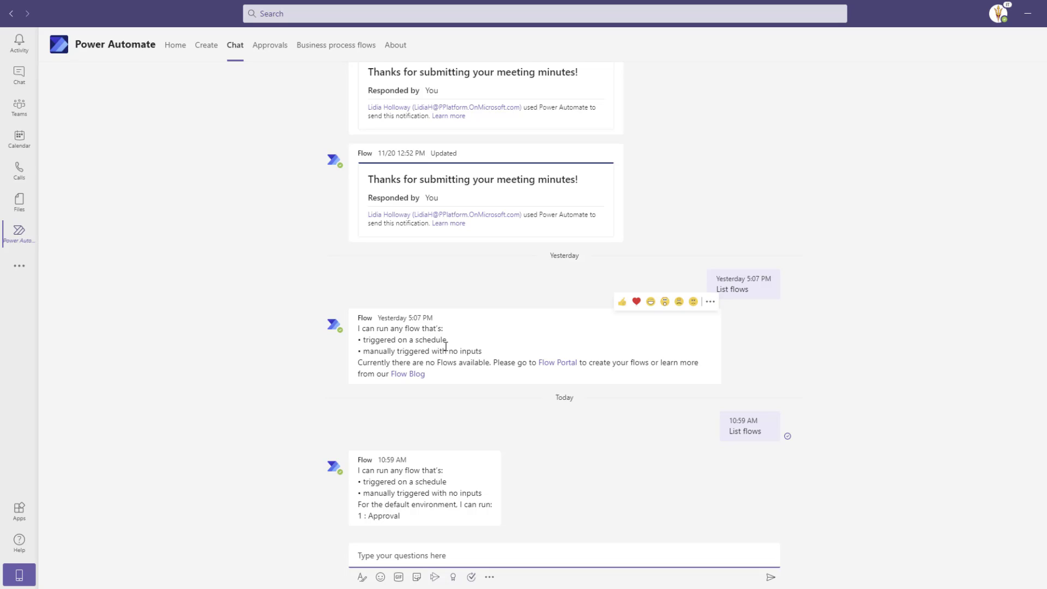
Step: Have the Flow bot start the Approval flow by sending "Run flow 1"
left_click(438, 556)
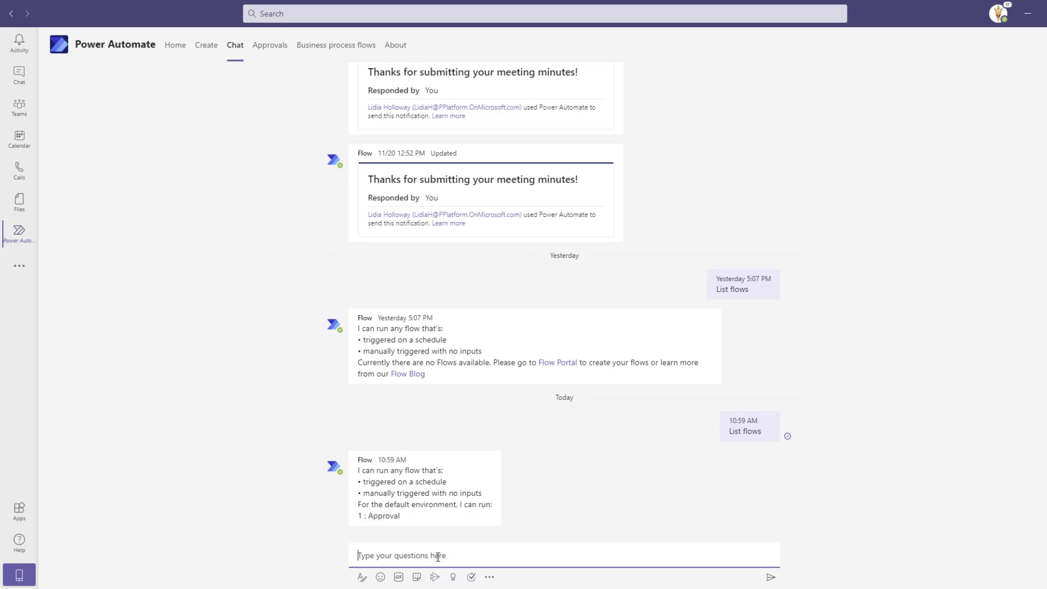
type("Run")
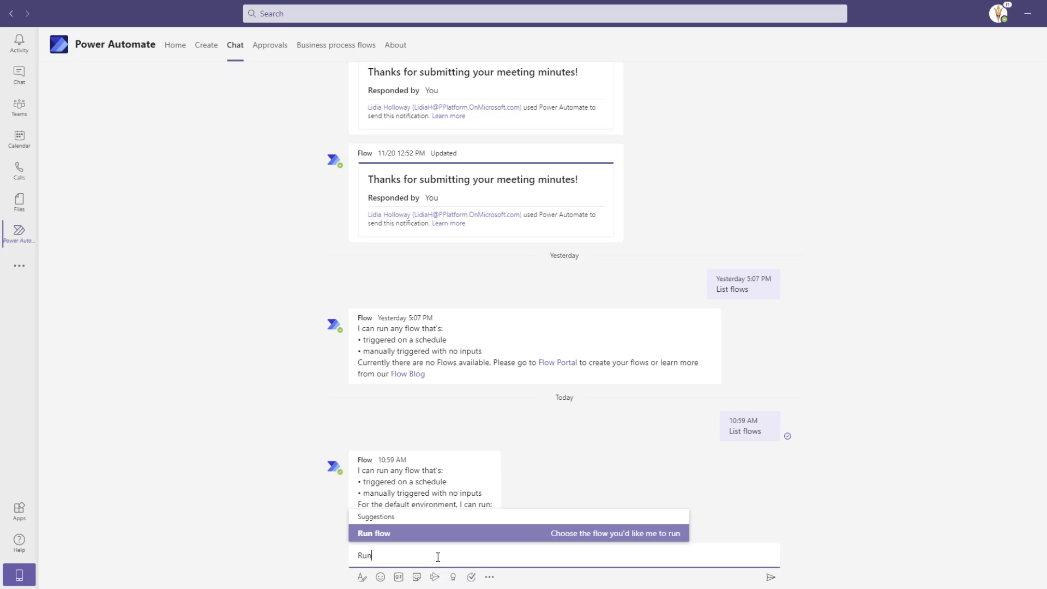
key("Tab")
type("1")
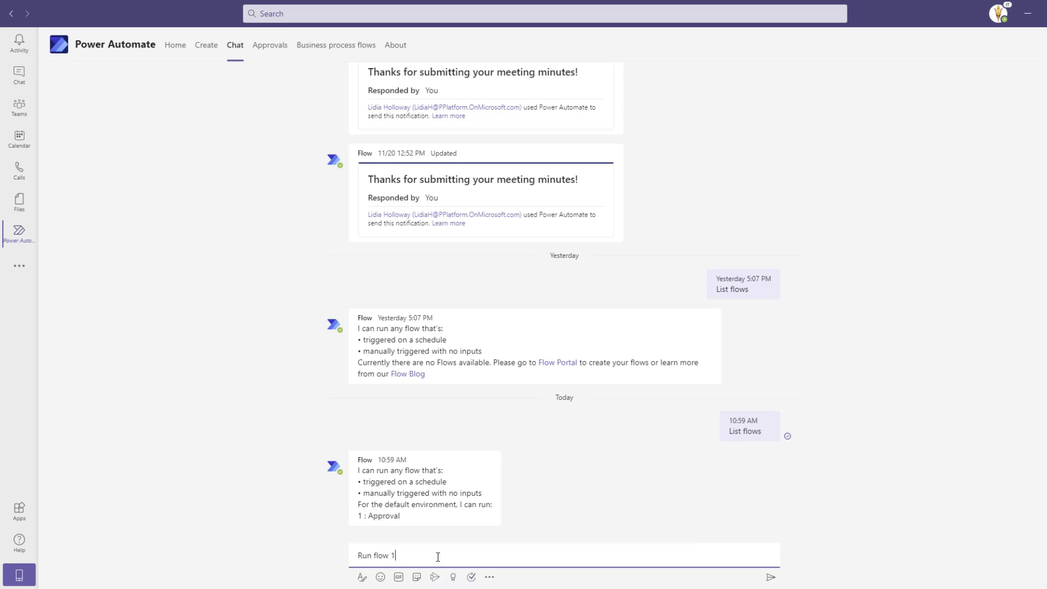
key("Return")
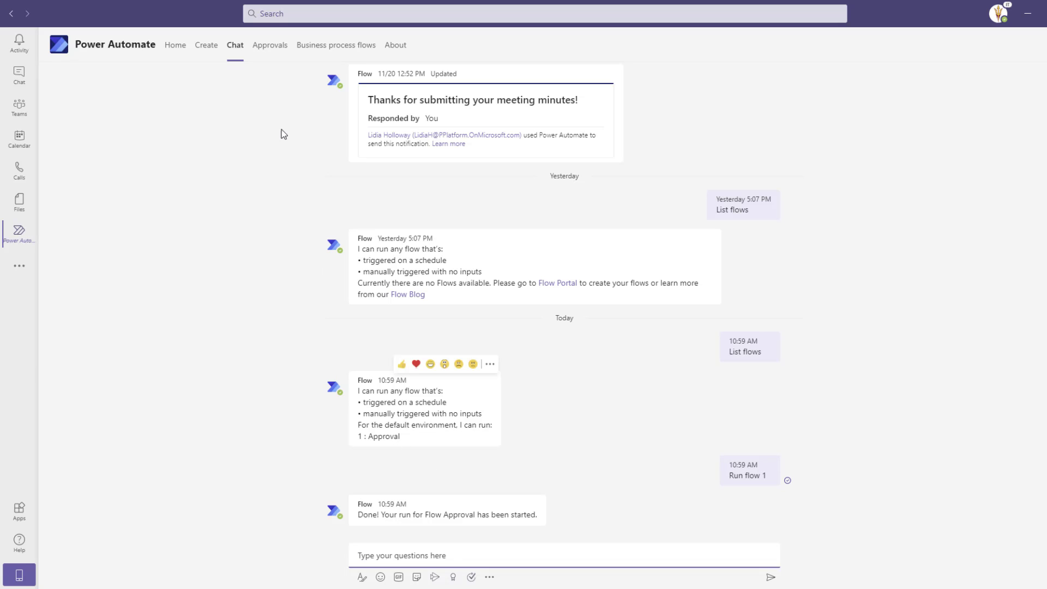
Step: Approve the newest received Pending Expense Approval with the comment "Sounds good"
left_click(270, 46)
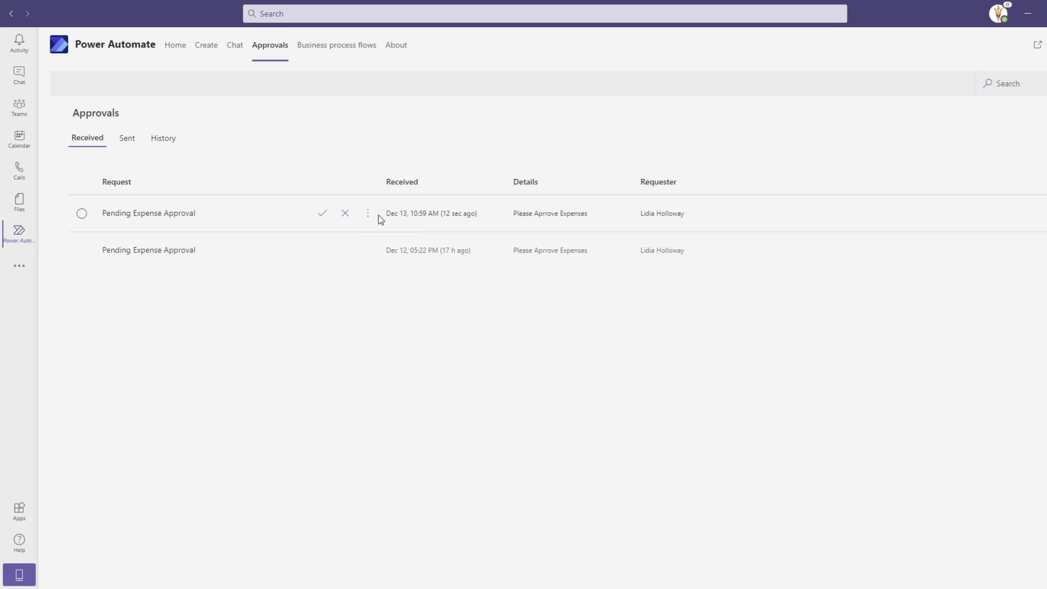
left_click(324, 217)
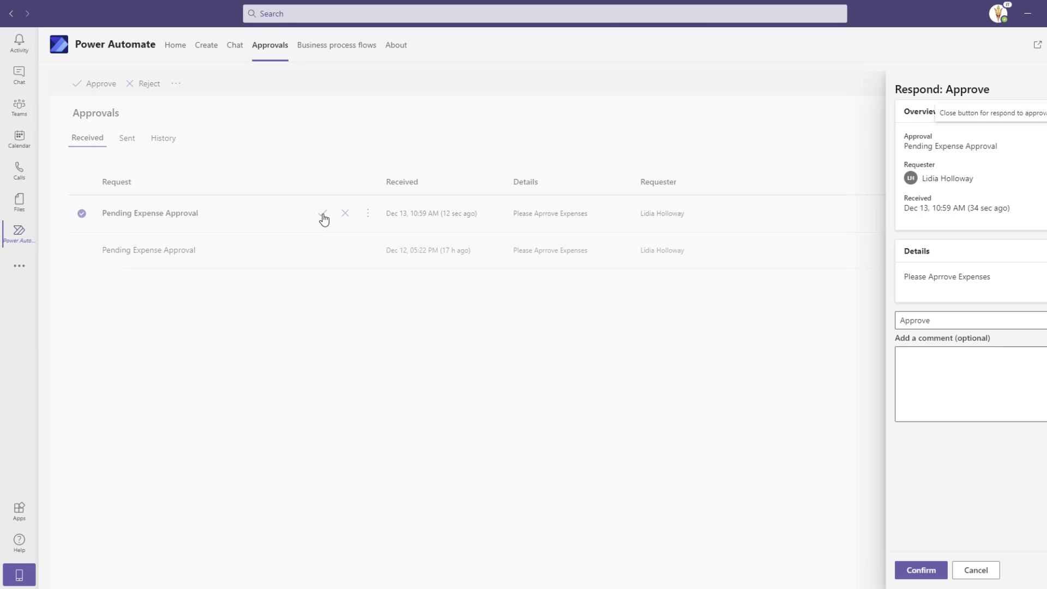
left_click(953, 379)
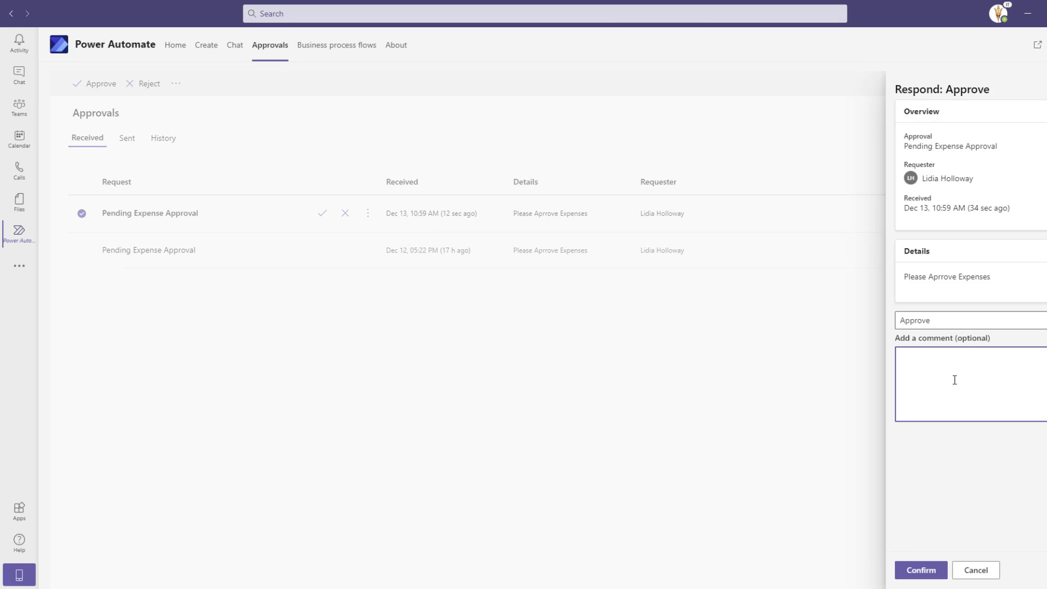
type("Sound")
type("s good")
left_click(917, 575)
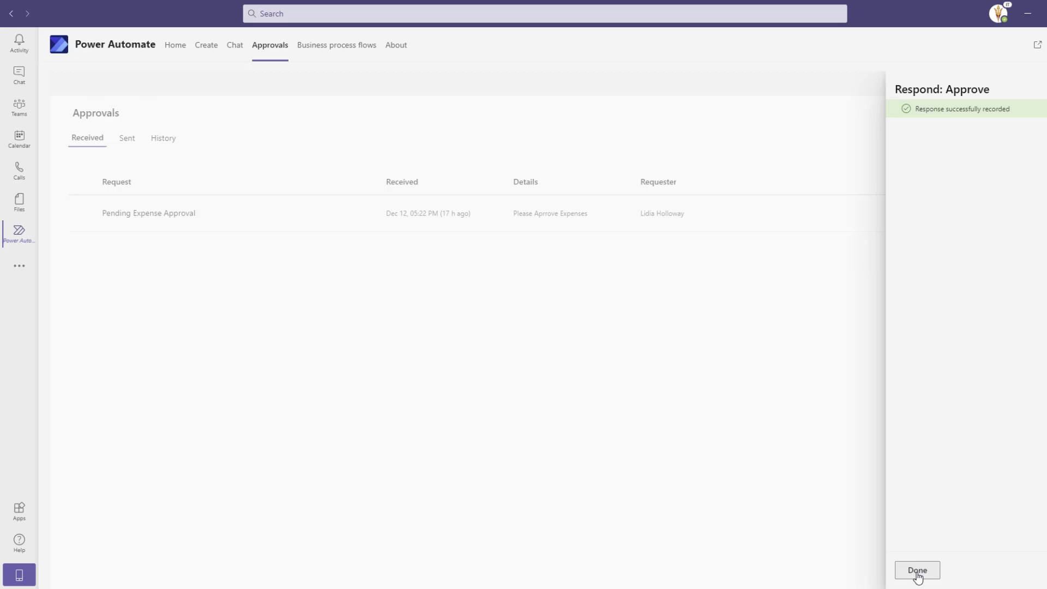
left_click(917, 571)
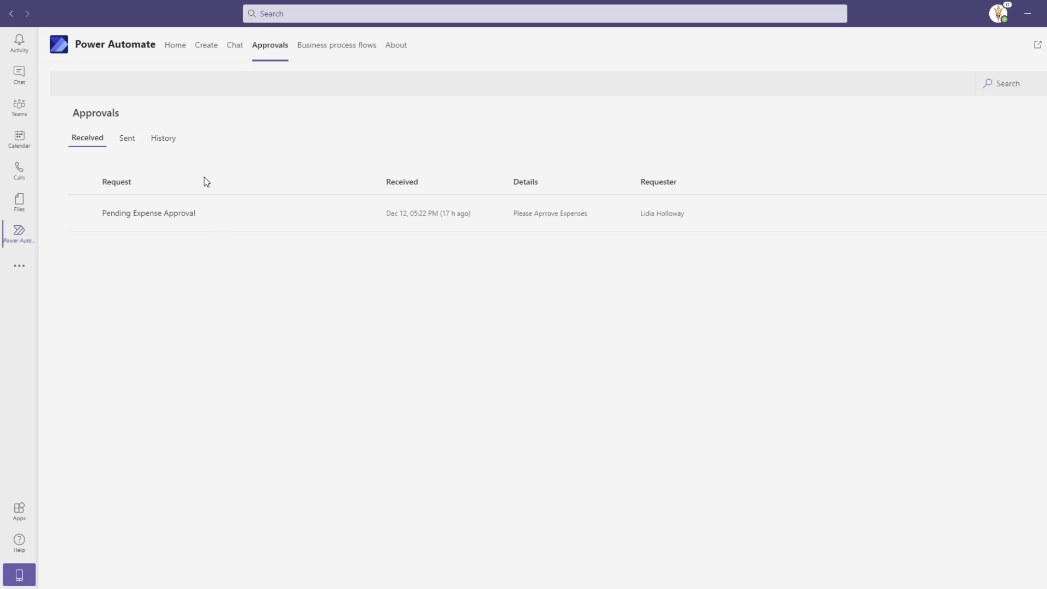
Step: Cancel the sent Pending Expense Approval request, and review the approvals history and its filter choices
left_click(134, 139)
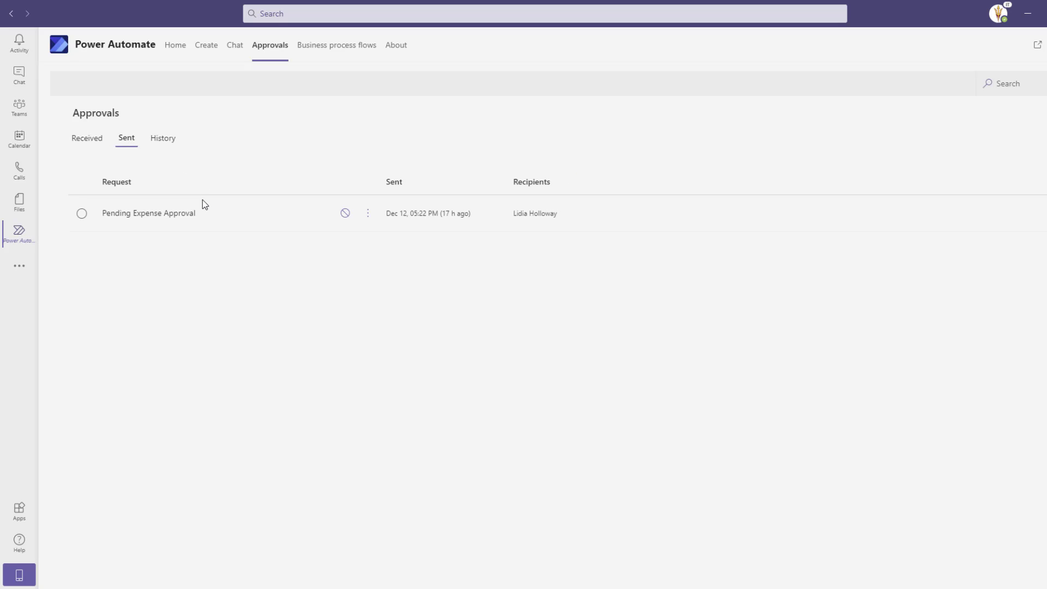
left_click(366, 217)
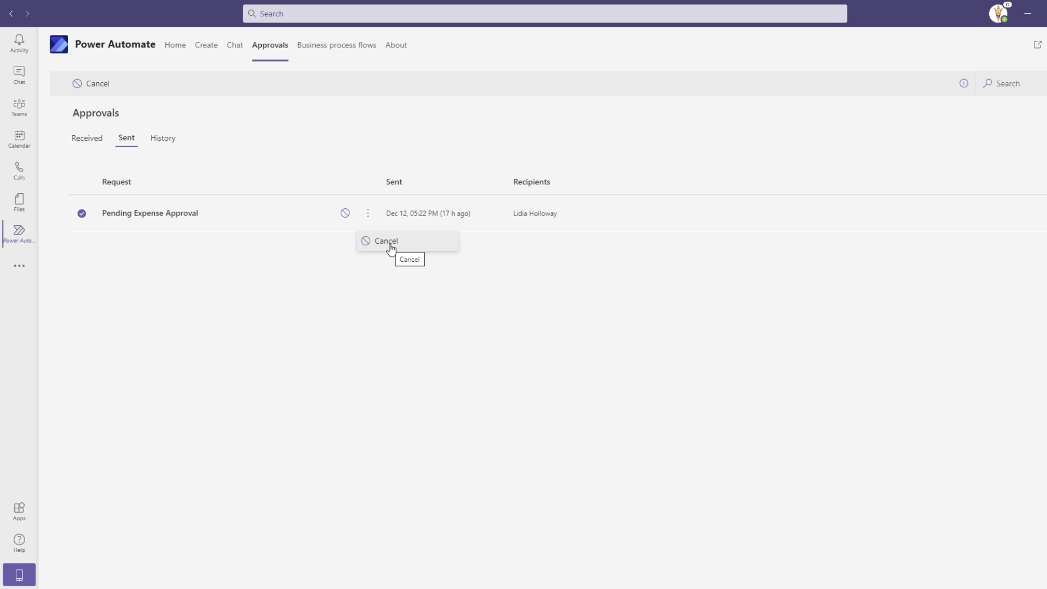
left_click(391, 243)
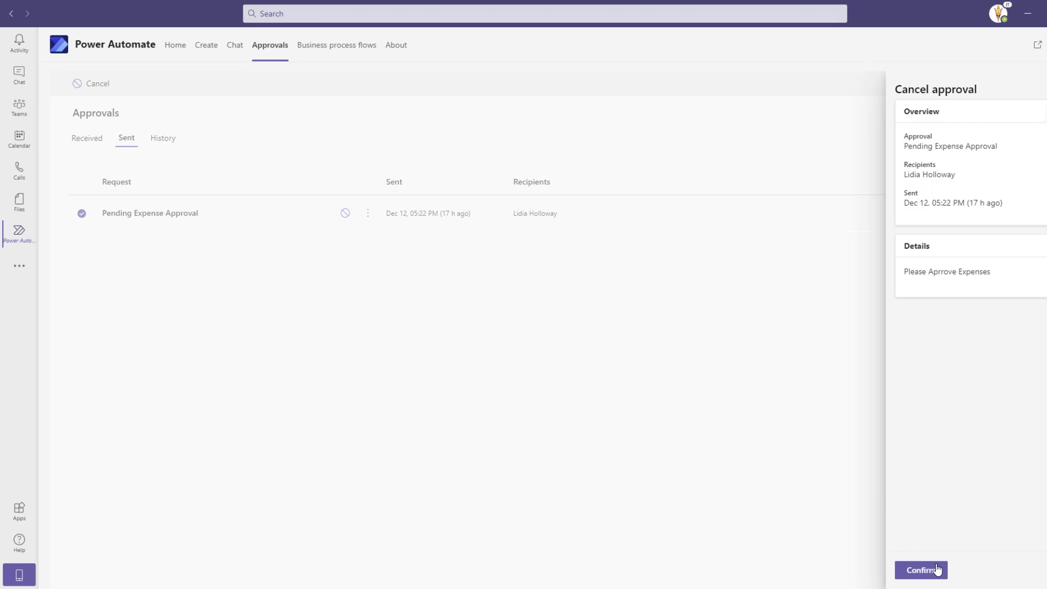
left_click(936, 569)
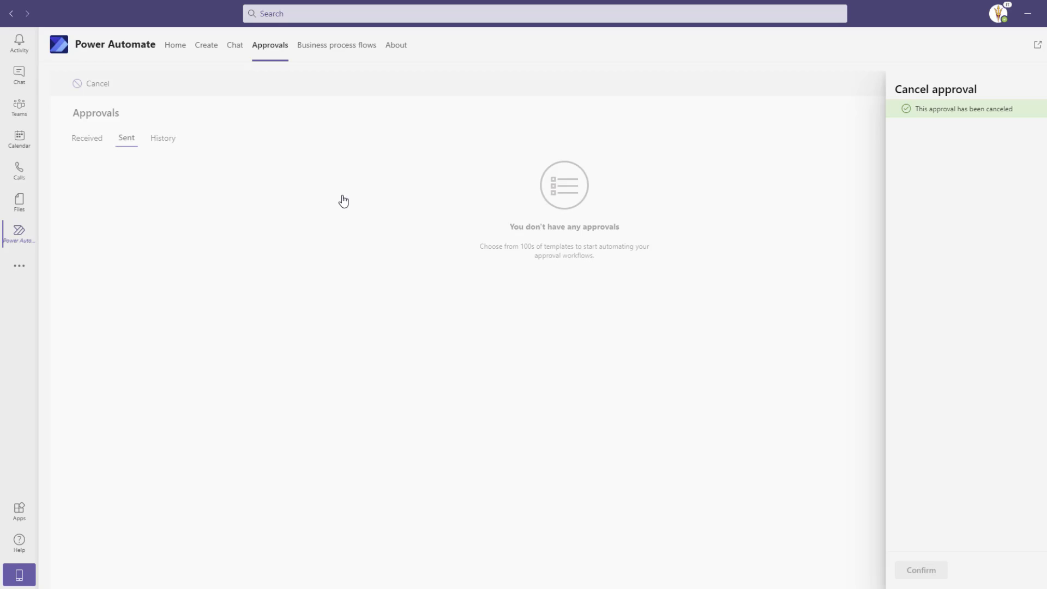
left_click(160, 141)
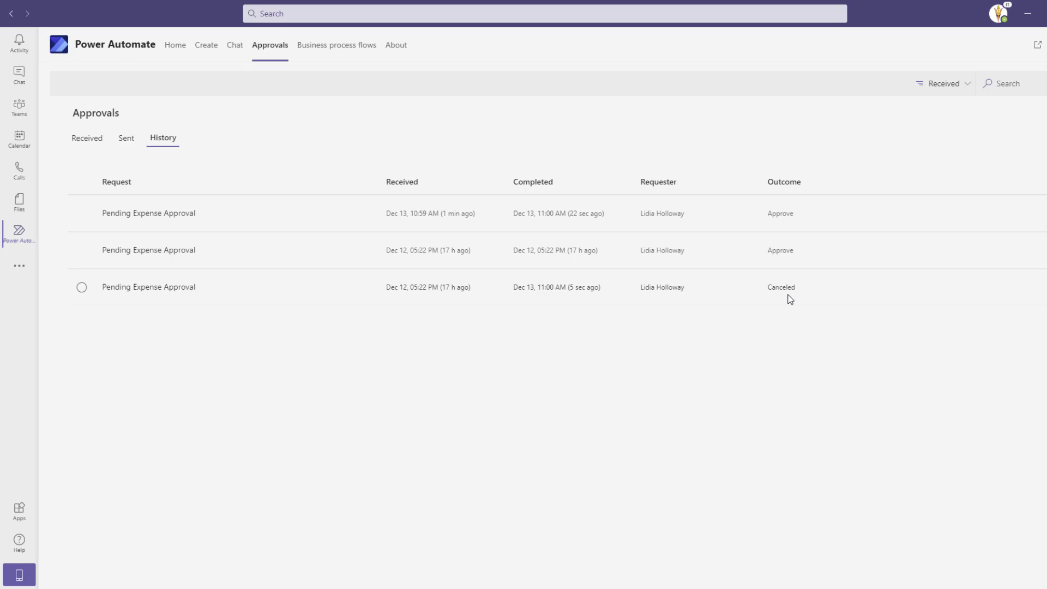
left_click(940, 83)
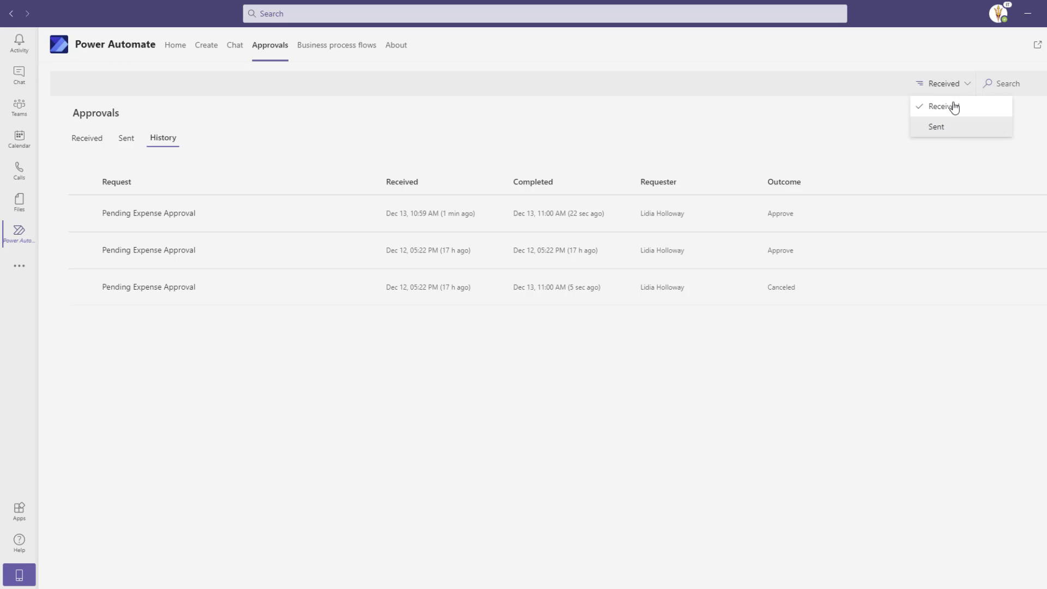
Step: Look over the active business process flows and the app's About information, and return to the Home page
left_click(355, 49)
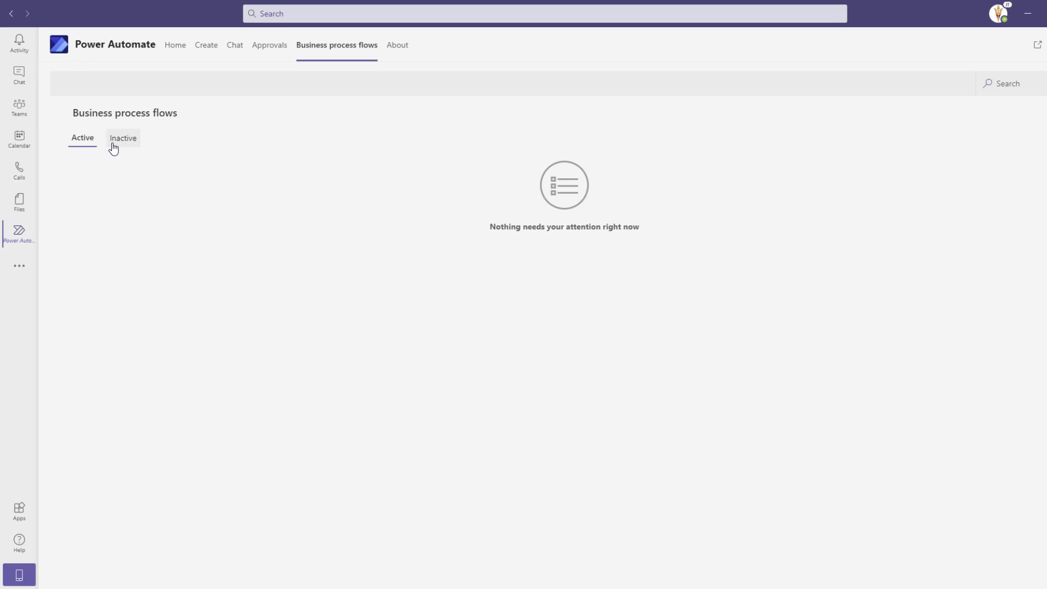
left_click(89, 144)
left_click(397, 47)
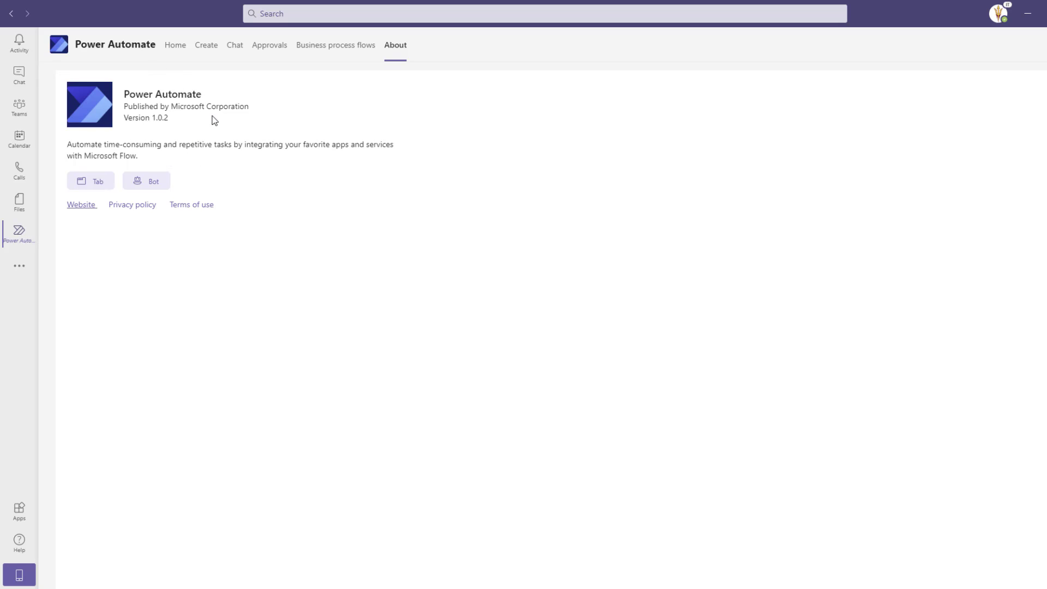
left_click(177, 48)
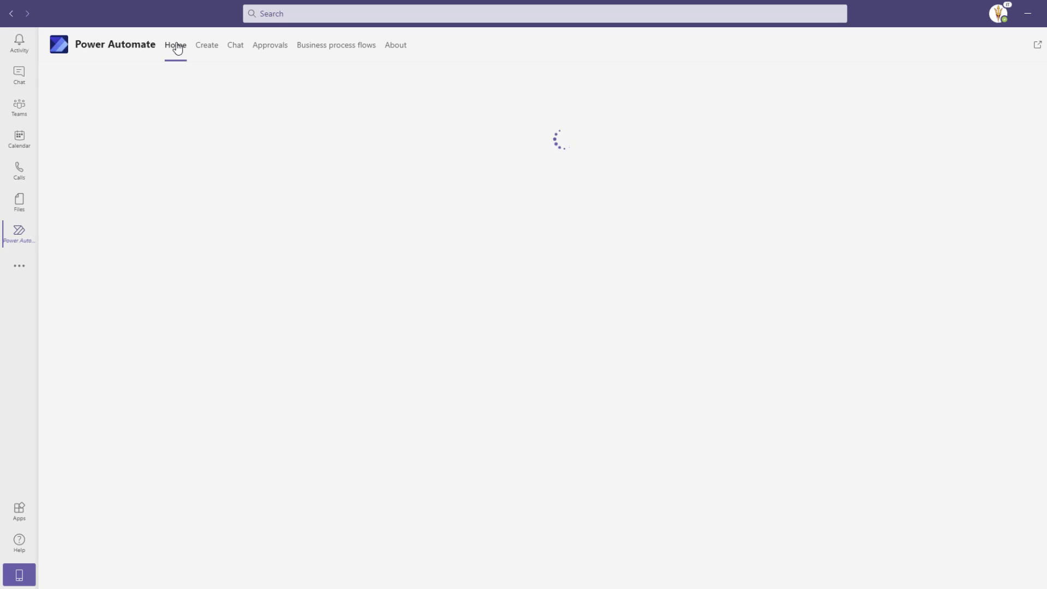